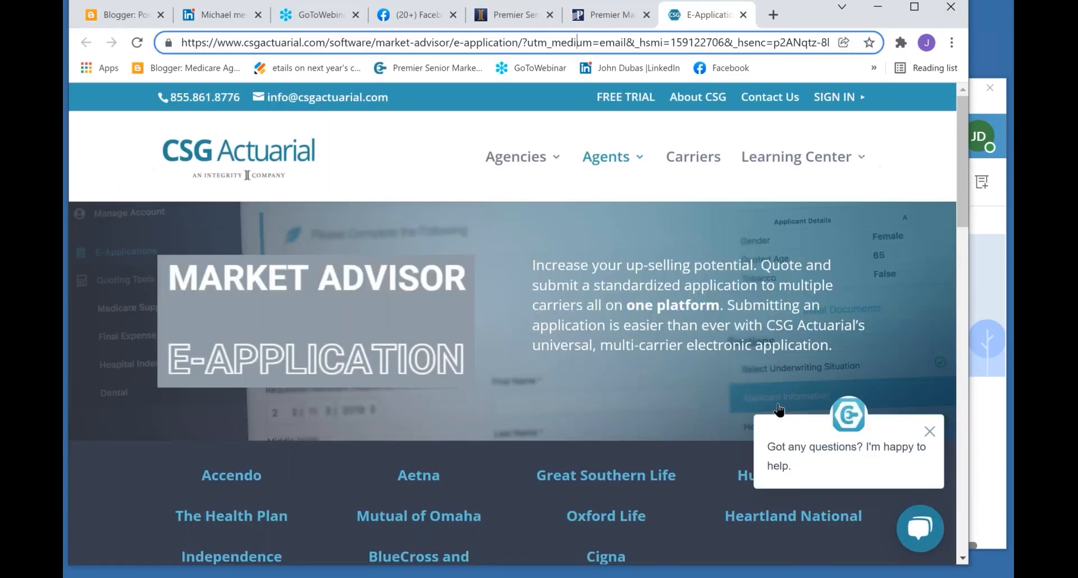
pyautogui.click(704, 15)
pyautogui.click(980, 48)
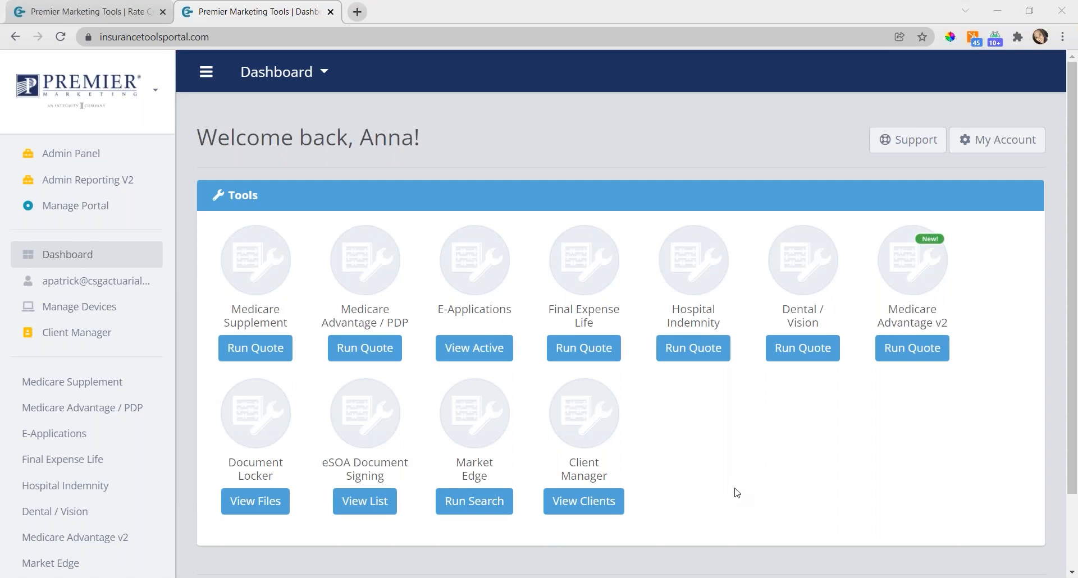
# Step: Open the rate comparison search within Market Edge and select all states as the location
pyautogui.click(497, 508)
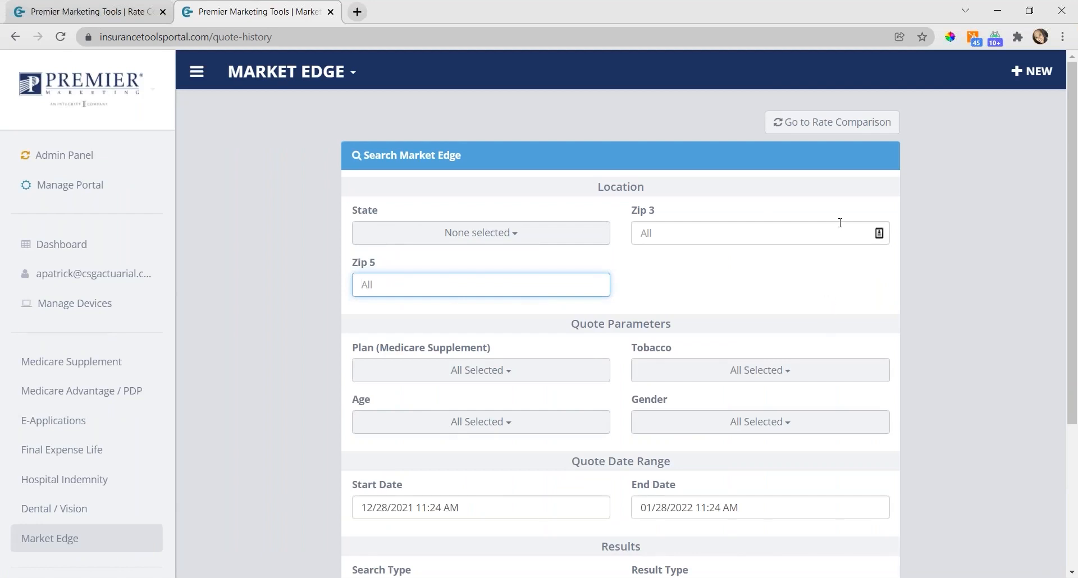
pyautogui.click(818, 129)
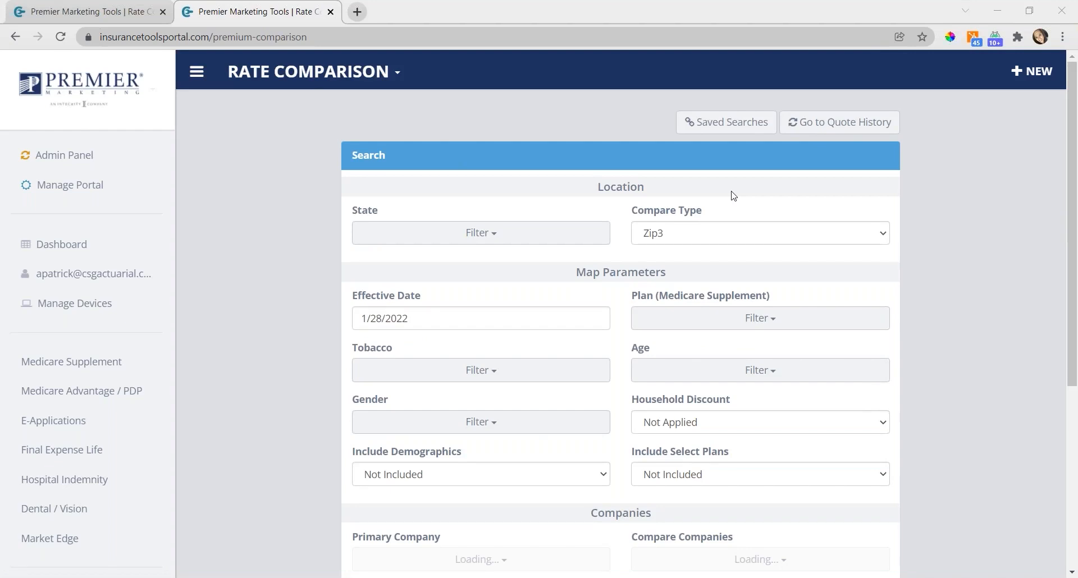
pyautogui.click(530, 234)
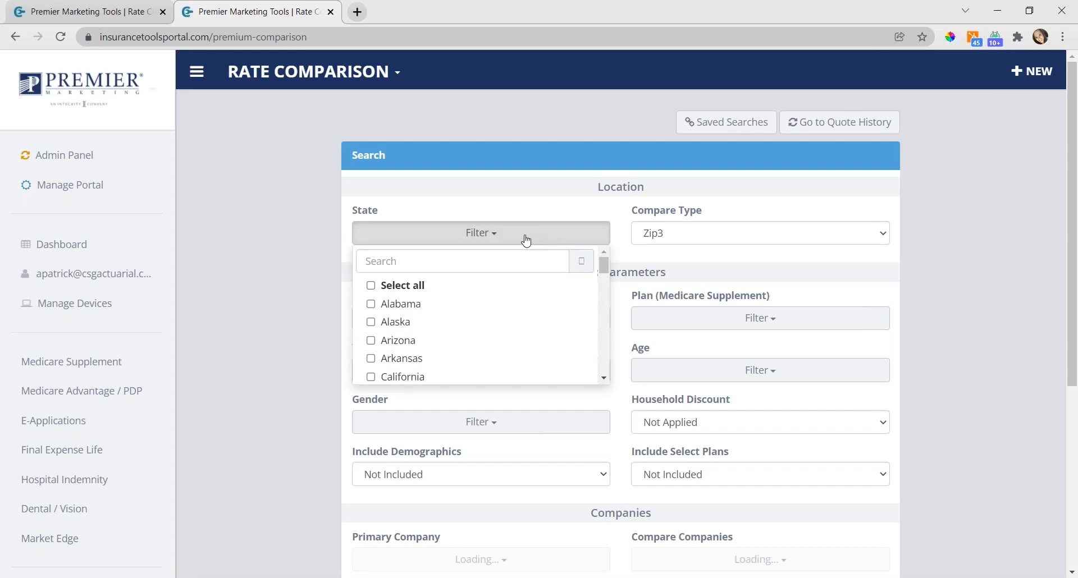
pyautogui.click(431, 291)
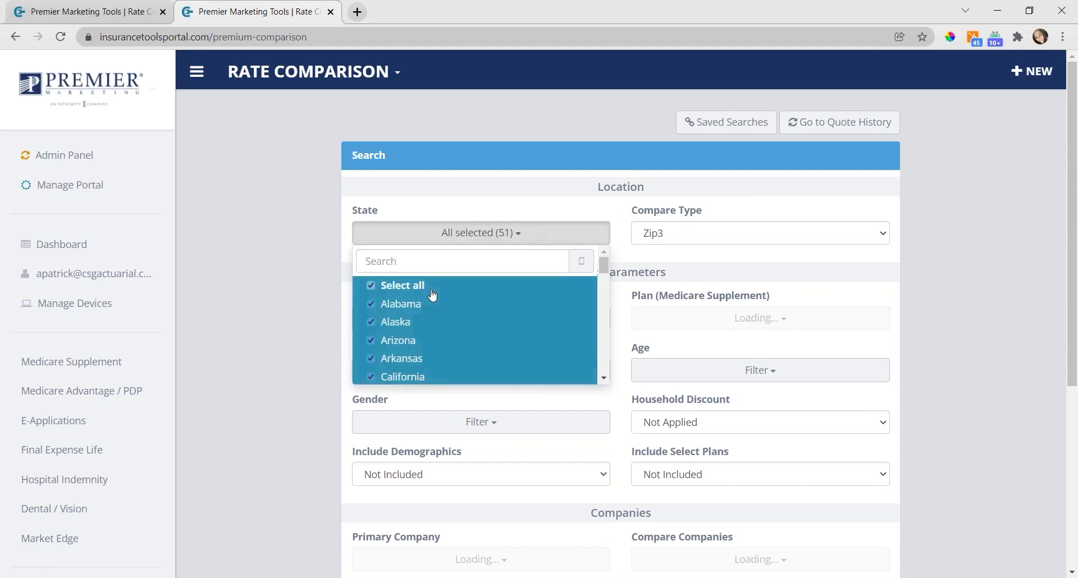
pyautogui.click(300, 246)
# Step: Set the effective date to 02/01/2022 and the Medicare Supplement plan to G
pyautogui.scroll(-2, 301, 247)
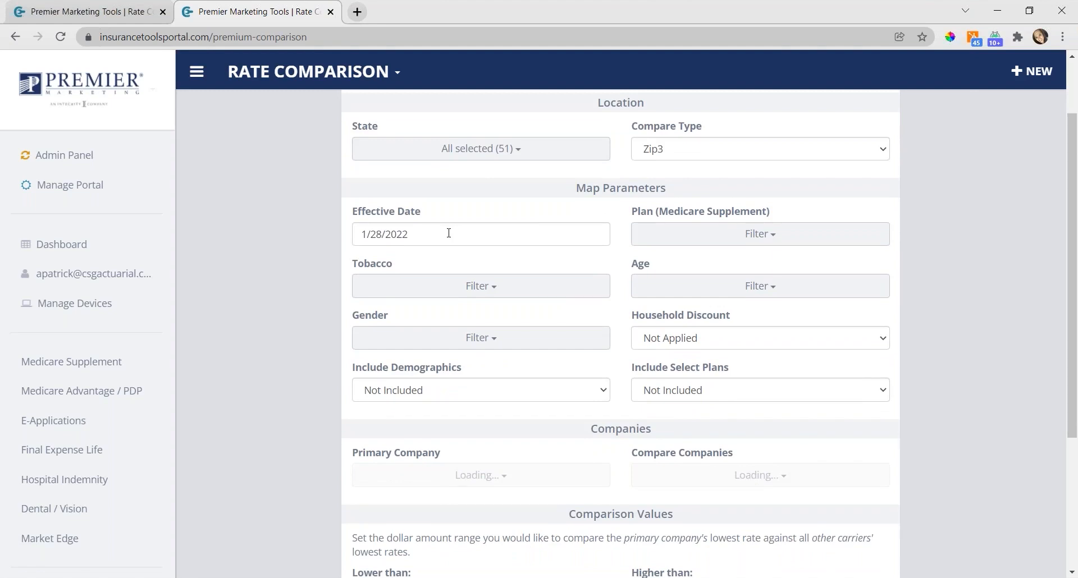
pyautogui.click(449, 233)
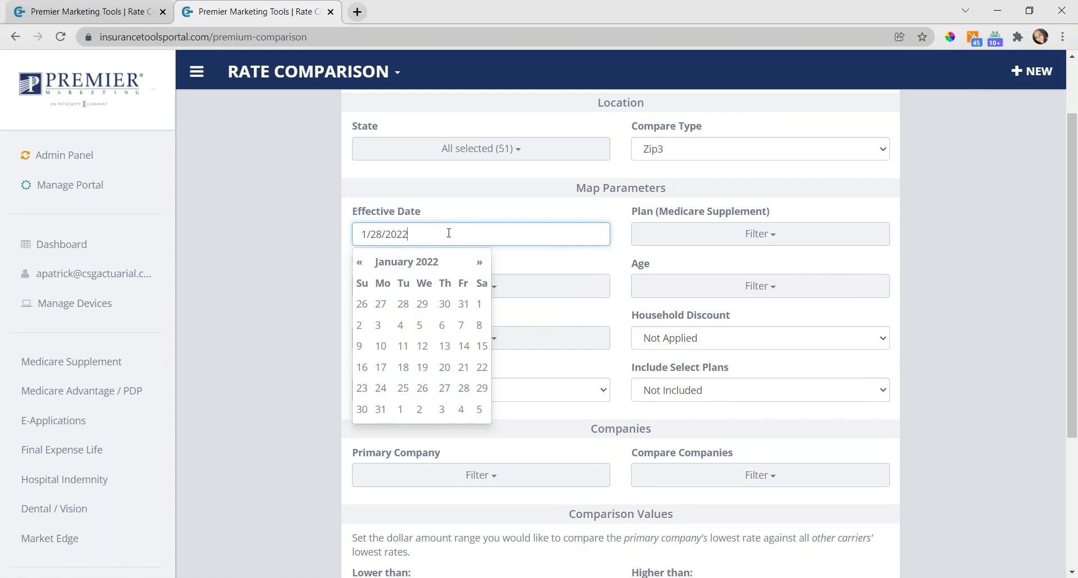
pyautogui.click(402, 410)
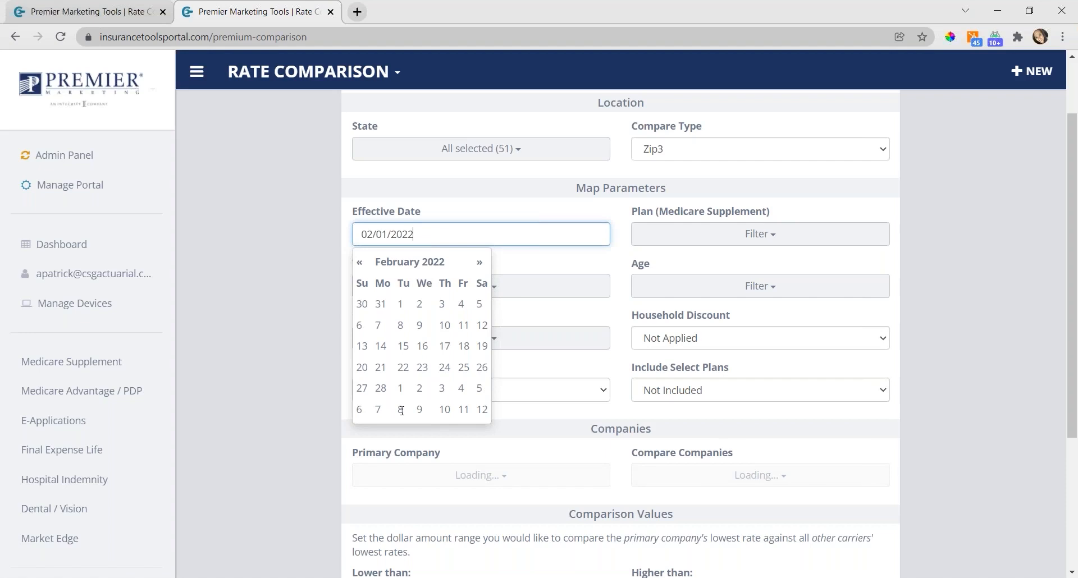
pyautogui.click(291, 332)
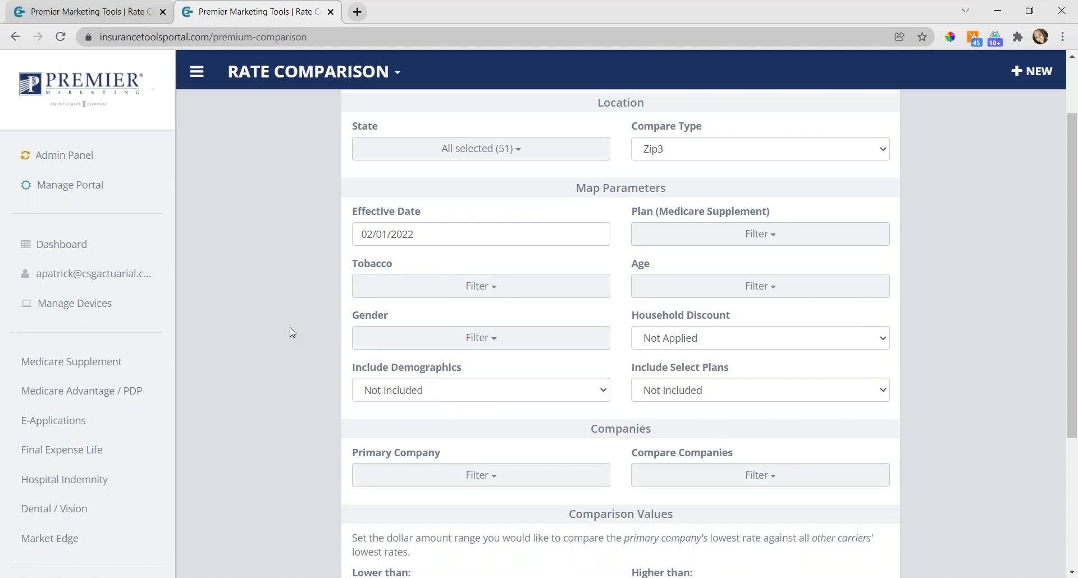
pyautogui.click(670, 241)
pyautogui.click(675, 377)
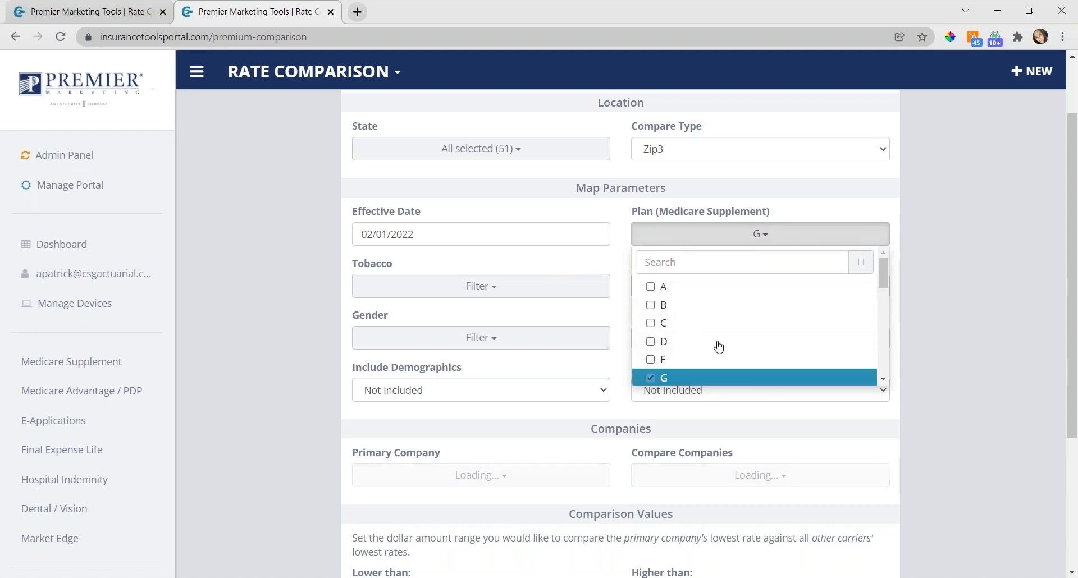
# Step: Look through the other Medicare Supplement plans offered in the plan filter, including the state-specific ones
pyautogui.scroll(-3, 737, 335)
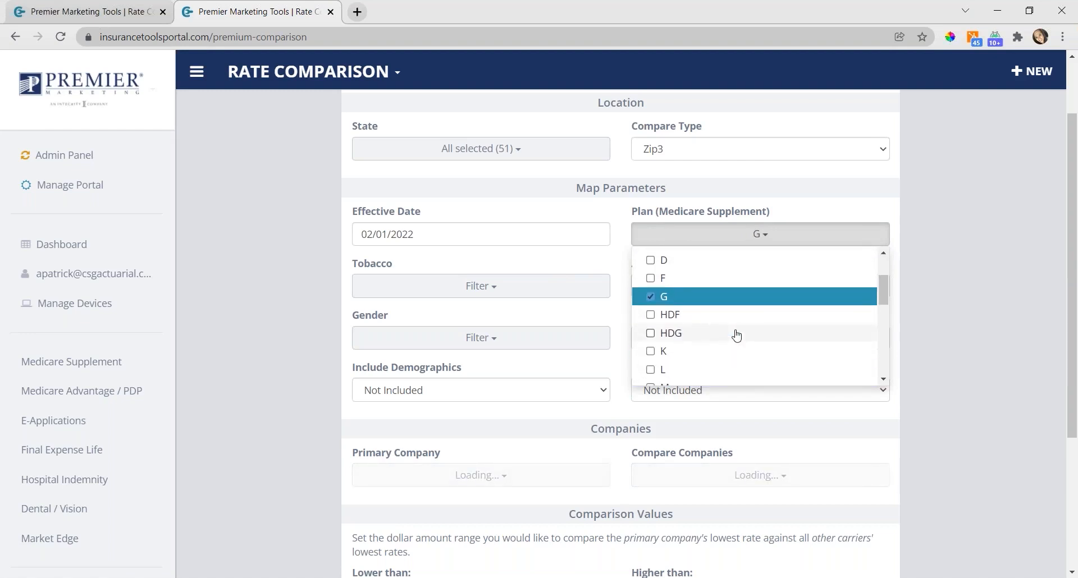
pyautogui.scroll(-5, 736, 335)
pyautogui.scroll(3, 736, 335)
pyautogui.scroll(-4, 736, 335)
pyautogui.scroll(-1, 736, 335)
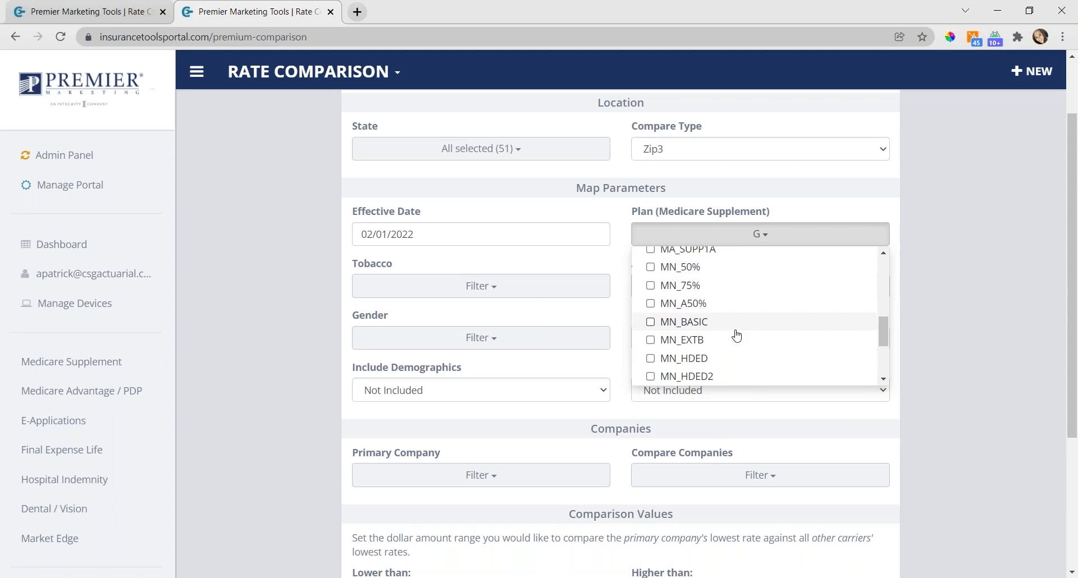
pyautogui.scroll(-3, 736, 335)
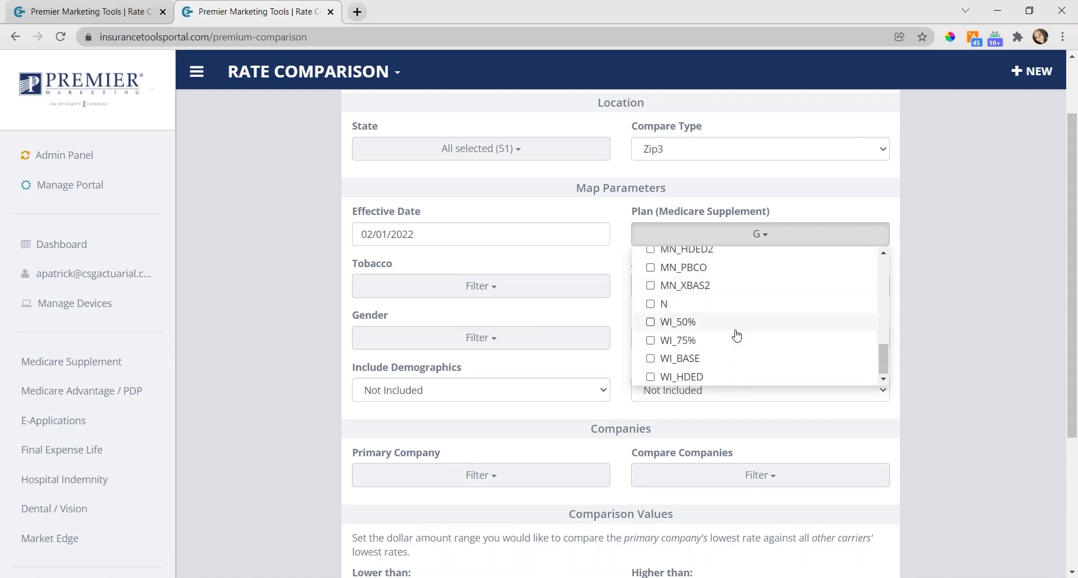
pyautogui.scroll(-1, 736, 335)
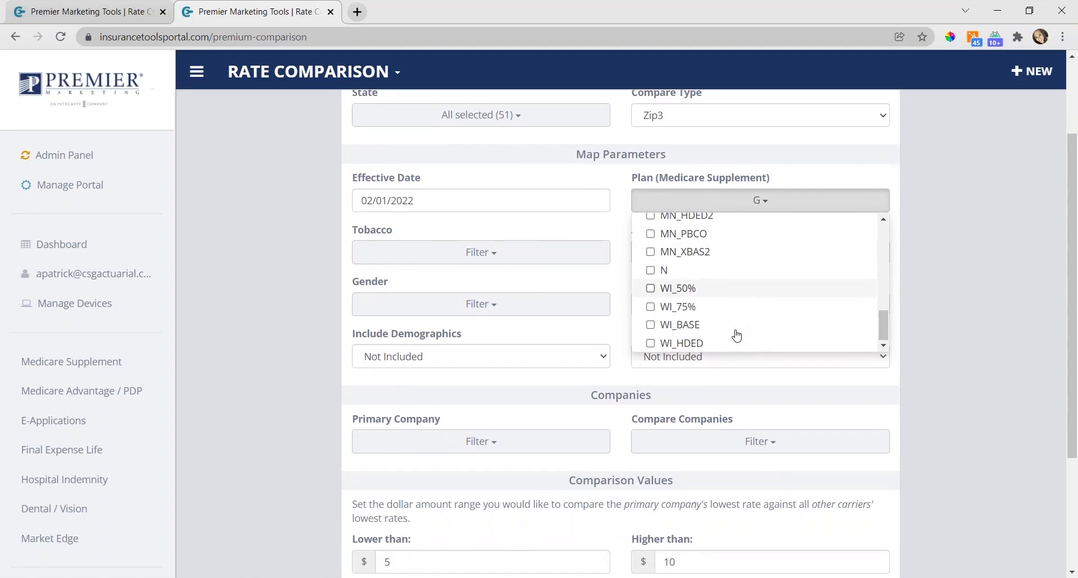
pyautogui.scroll(1, 736, 335)
pyautogui.scroll(2, 735, 337)
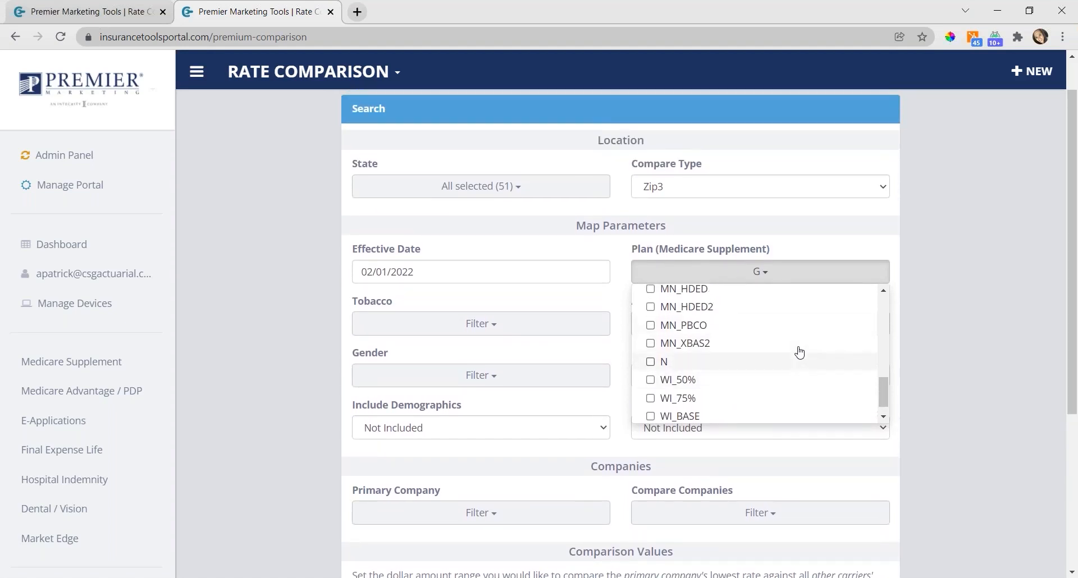
pyautogui.click(950, 353)
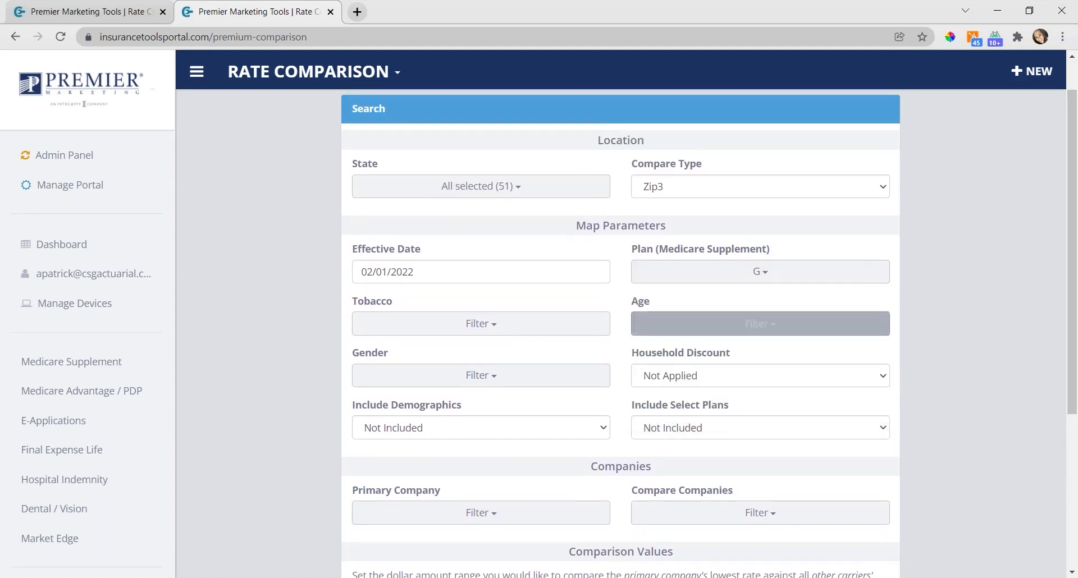
# Step: Restrict the comparison to non-tobacco rates for age 65
pyautogui.click(524, 321)
pyautogui.click(446, 376)
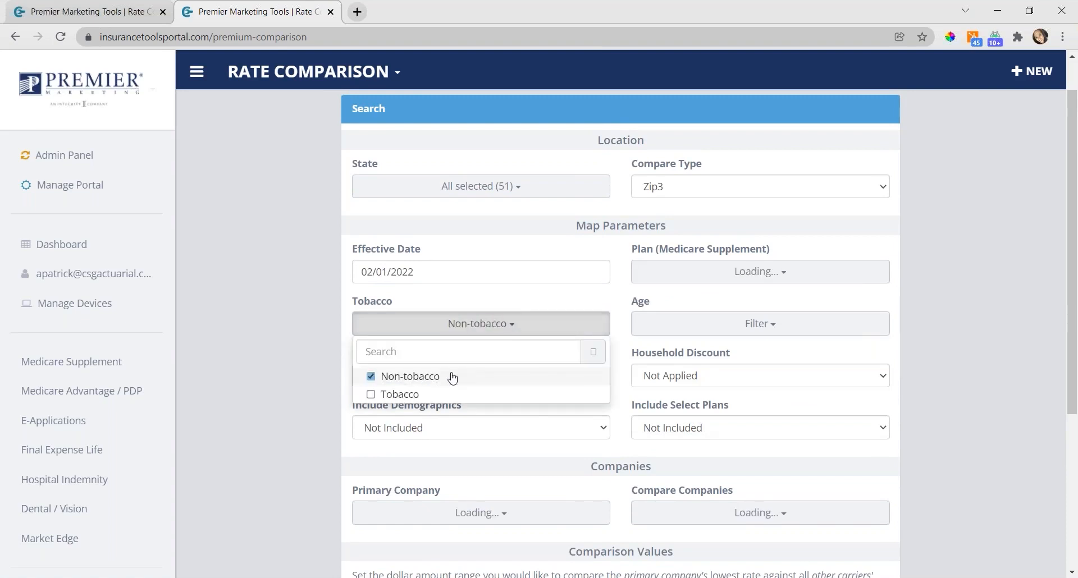
pyautogui.click(713, 335)
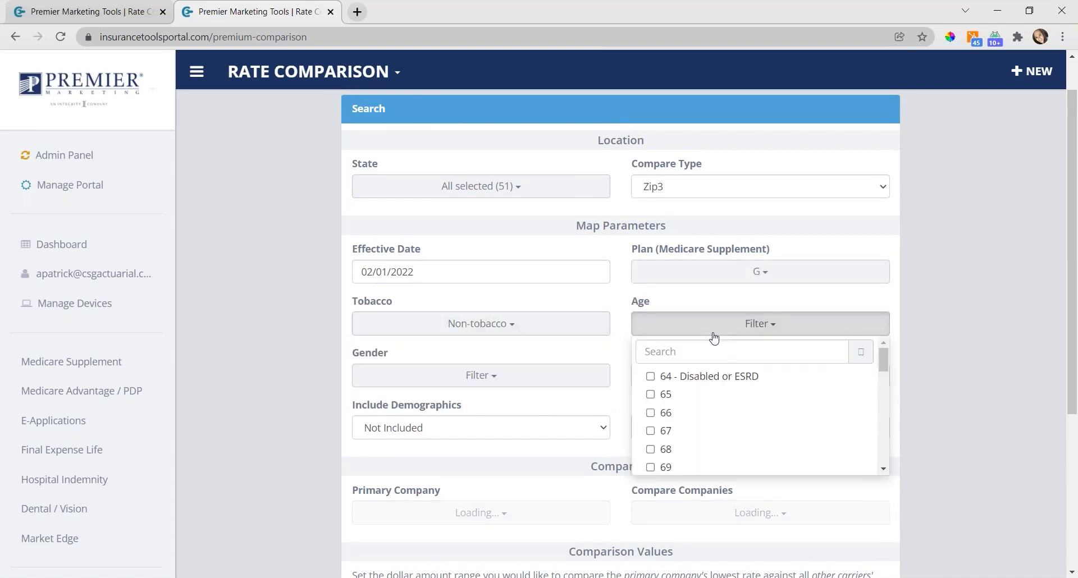
pyautogui.click(694, 404)
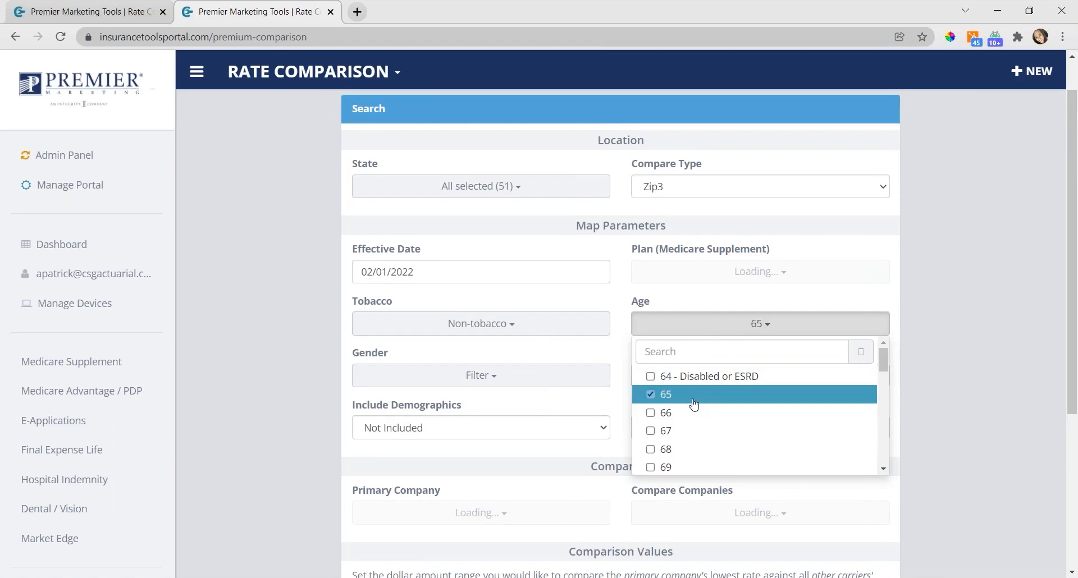
pyautogui.click(620, 317)
# Step: Set the gender to Female and the household discount to Applied
pyautogui.scroll(-2, 621, 318)
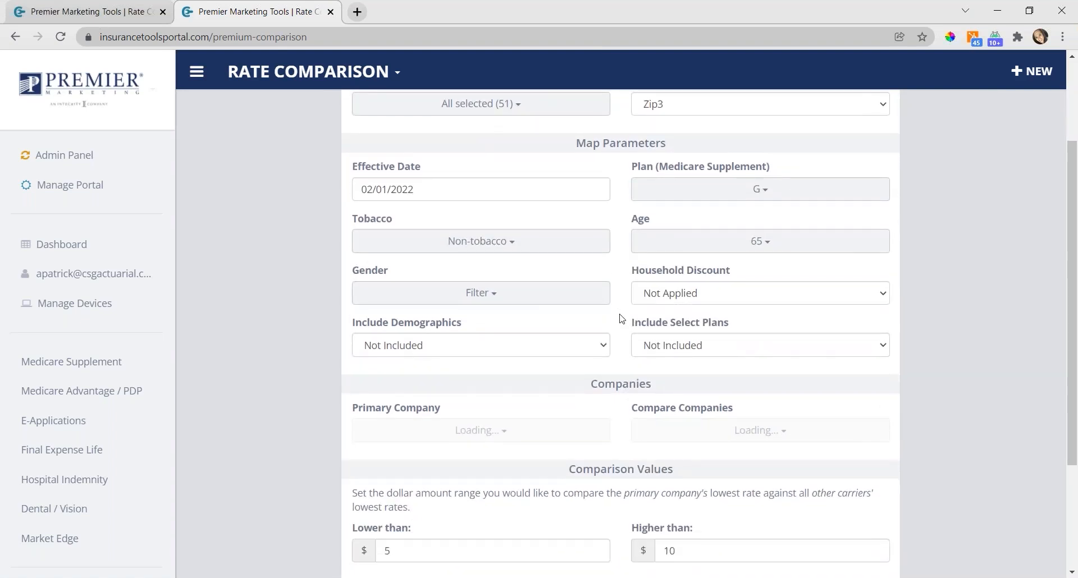
pyautogui.click(521, 301)
pyautogui.click(464, 346)
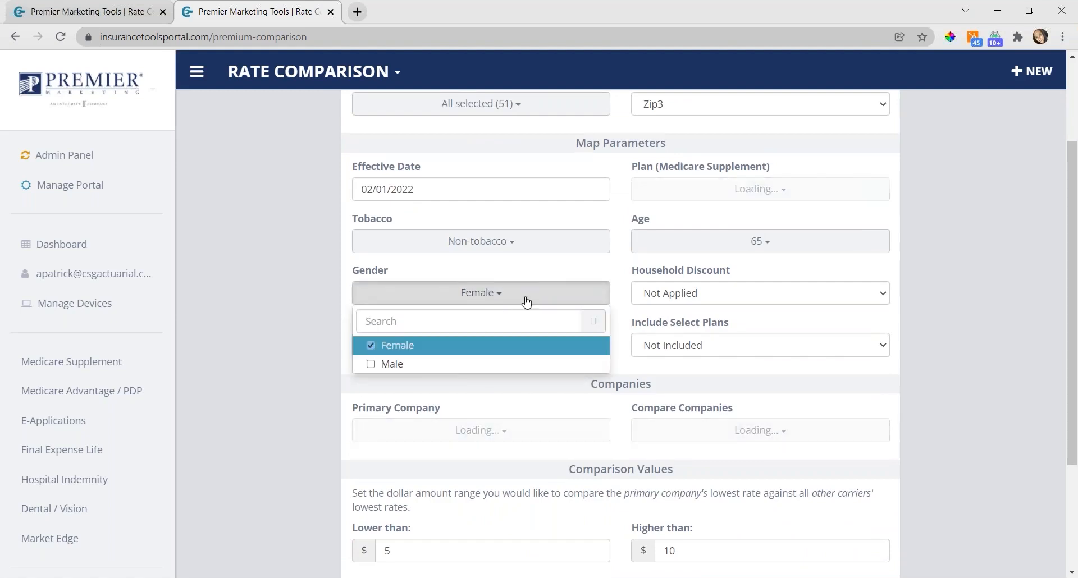
pyautogui.click(645, 296)
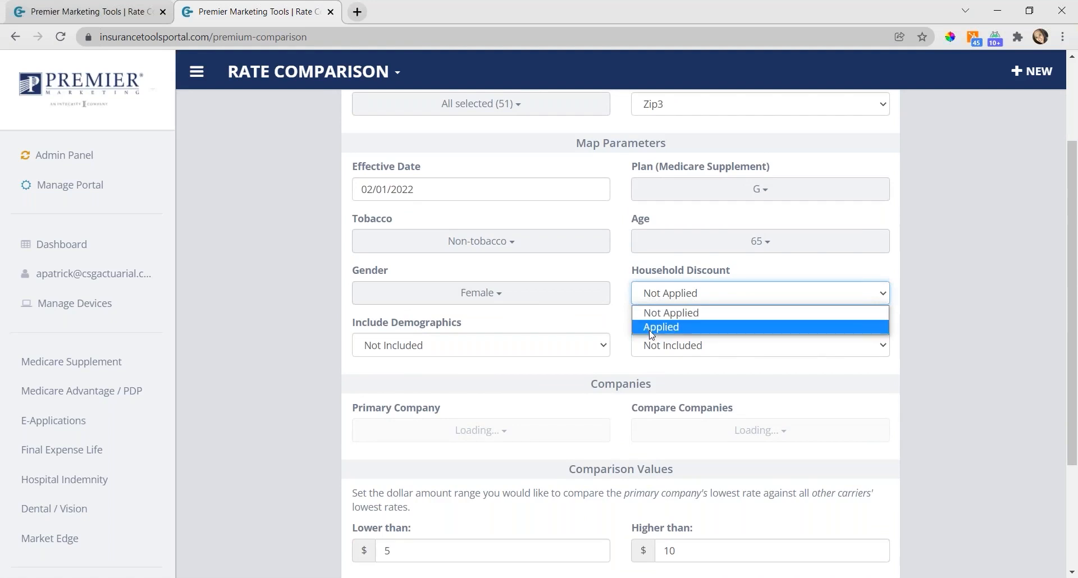
pyautogui.click(651, 327)
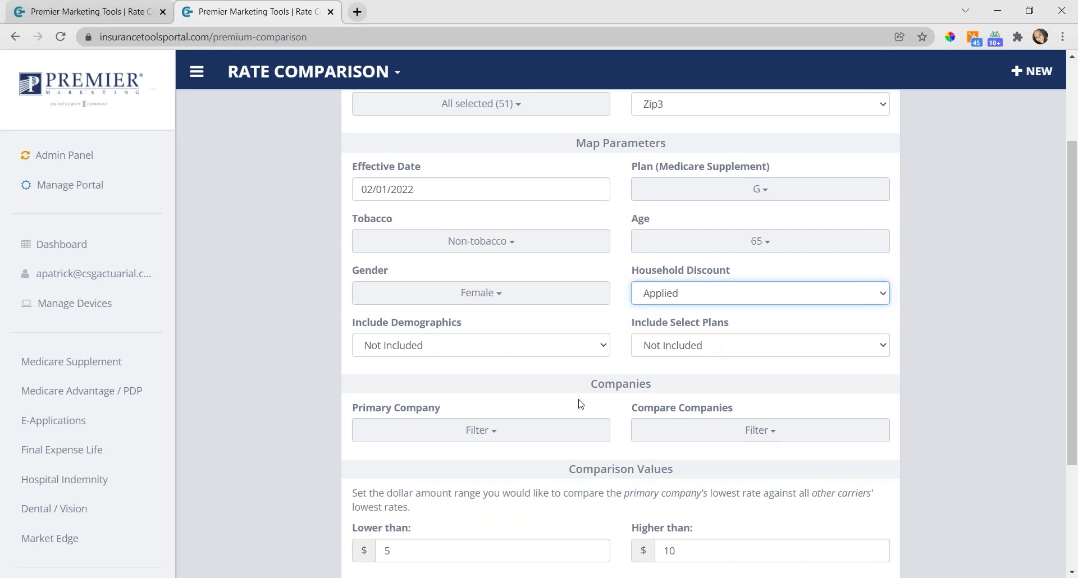
# Step: Find "accendo" among the primary companies and select Accendo Insurance Company with its default rating class
pyautogui.scroll(-2, 580, 401)
pyautogui.click(503, 324)
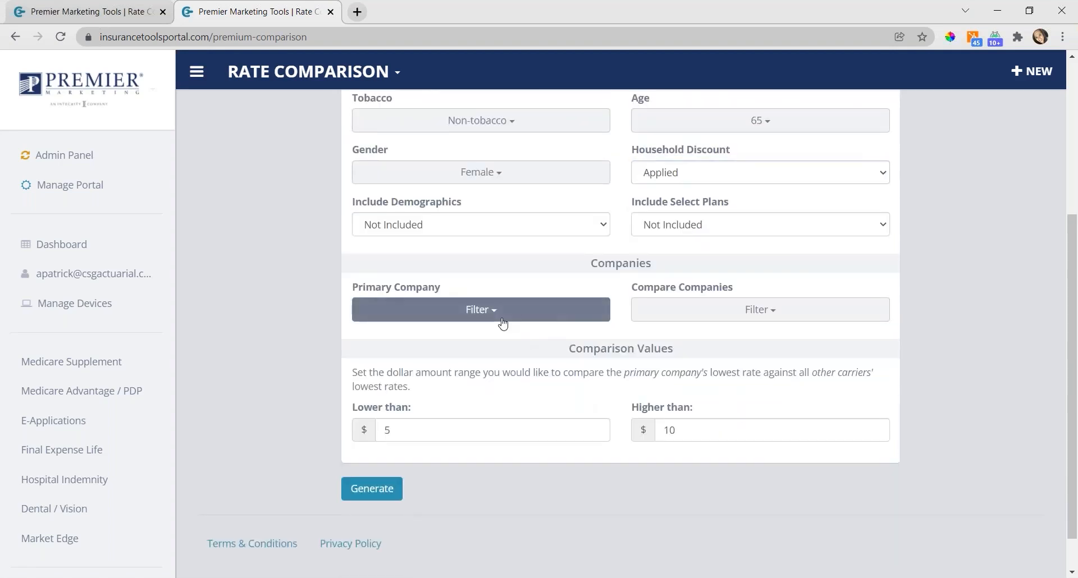
pyautogui.click(500, 333)
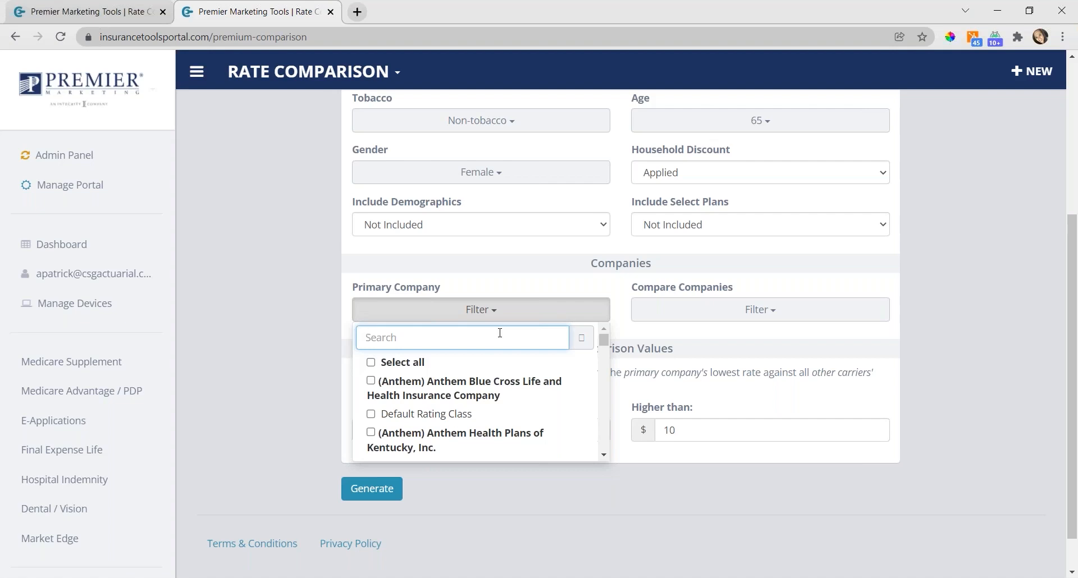
pyautogui.write('accendo')
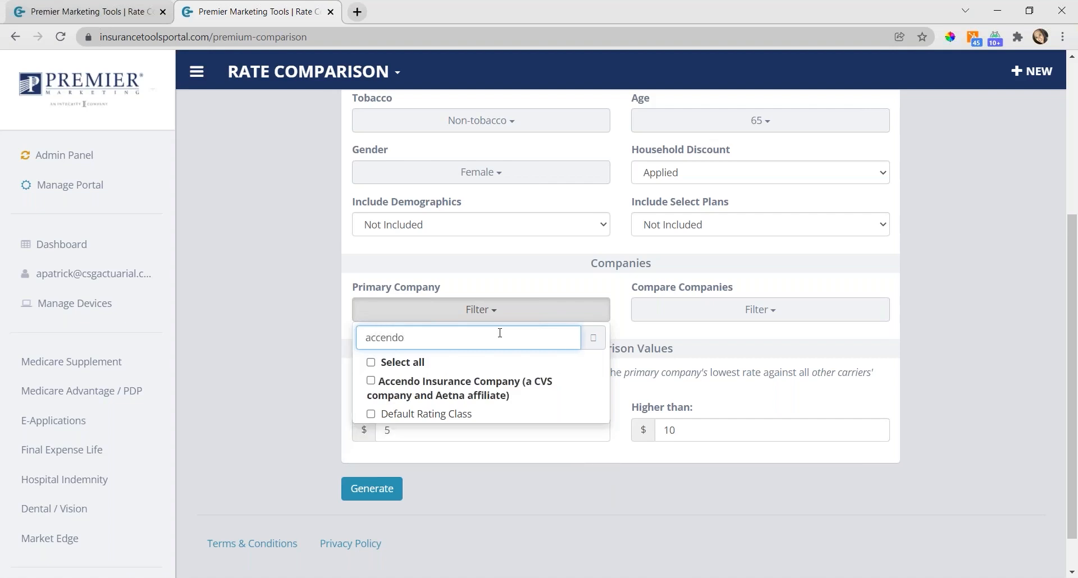
pyautogui.click(443, 392)
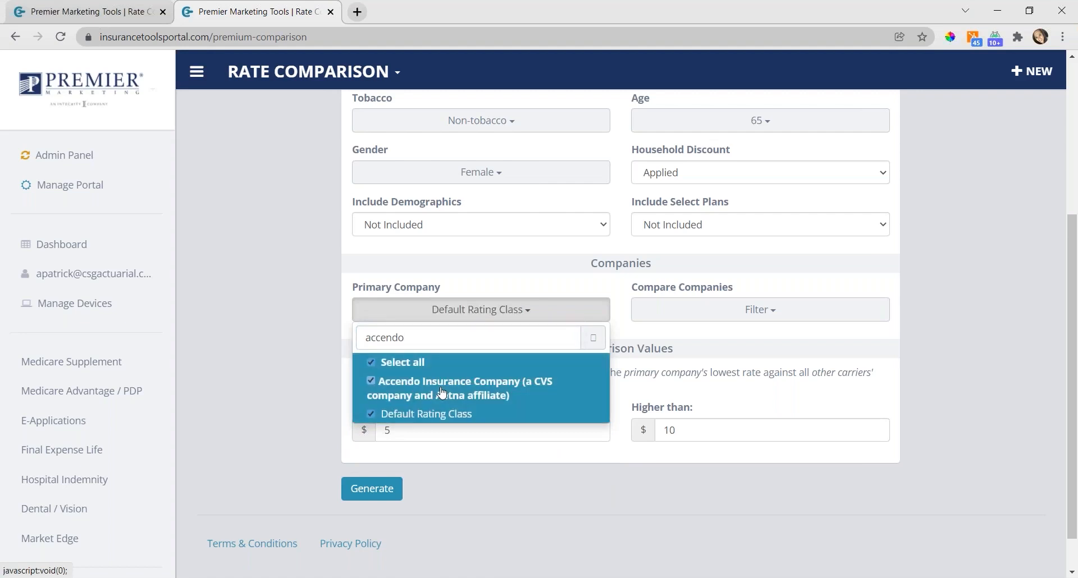
pyautogui.click(575, 283)
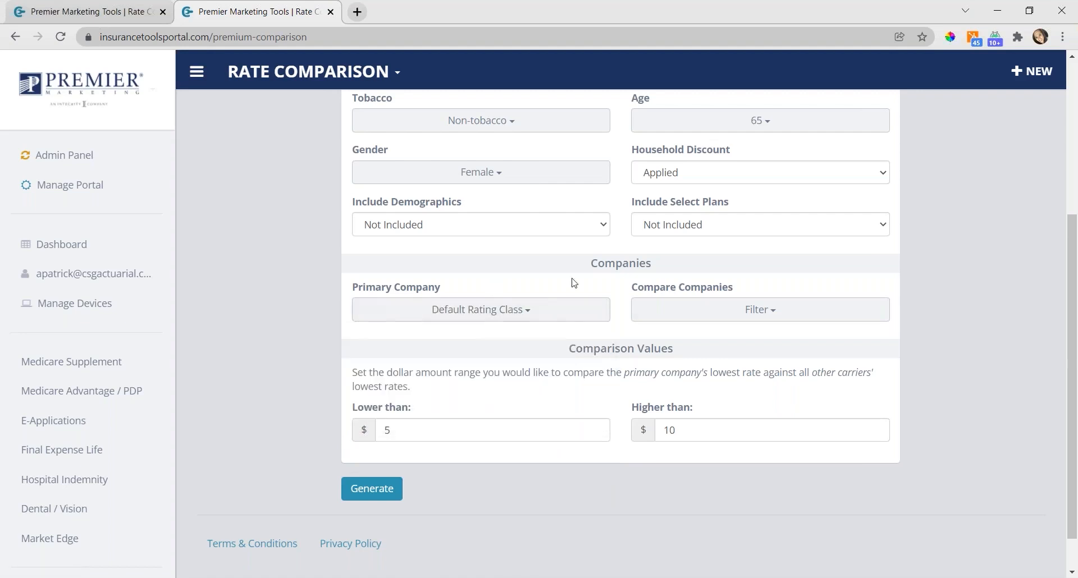
# Step: Select all carriers as the compare companies and generate the rate comparison
pyautogui.click(696, 314)
pyautogui.click(701, 363)
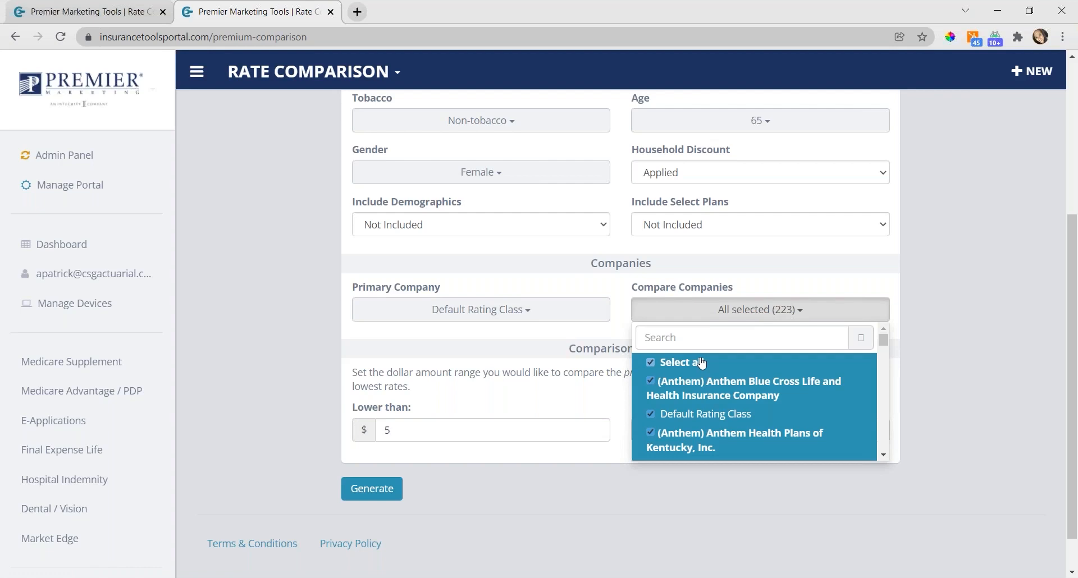
pyautogui.click(746, 275)
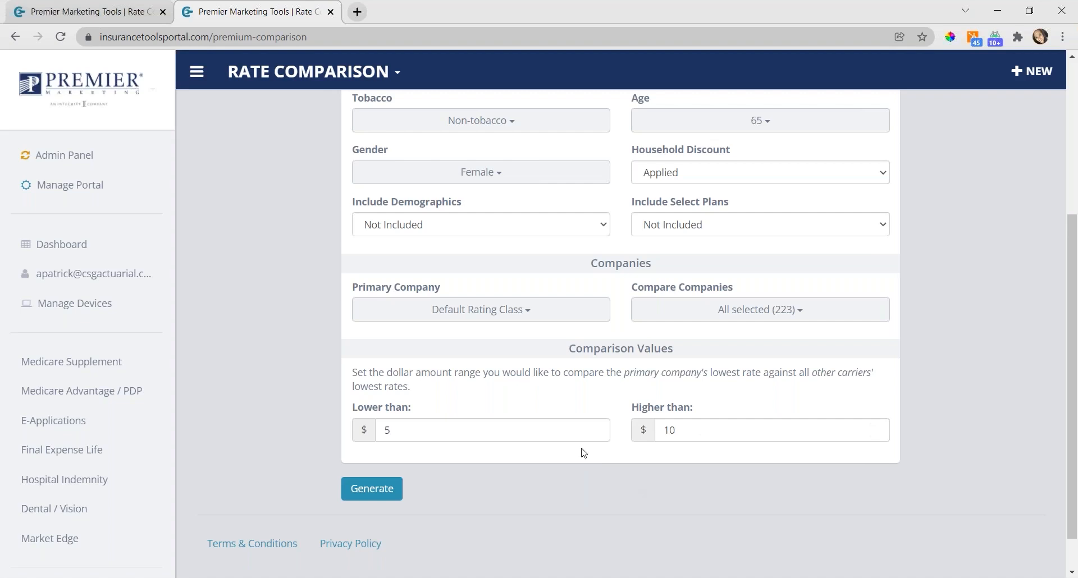
pyautogui.click(386, 498)
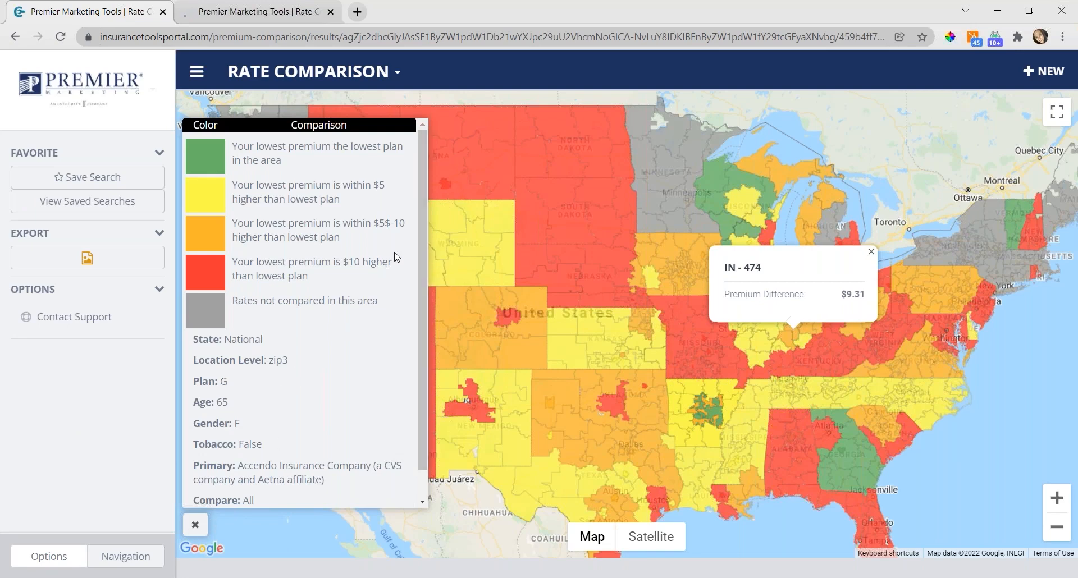
# Step: Inspect the premium differences for areas WI - 545 and TN - 384 on the results map, hiding the comparison legend
pyautogui.click(741, 187)
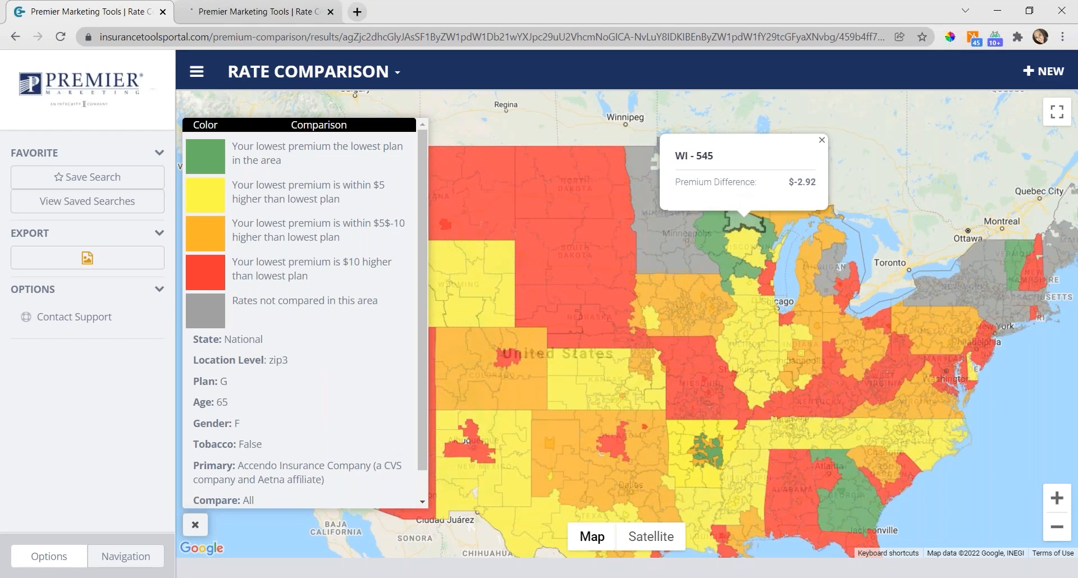
pyautogui.scroll(-1, 264, 424)
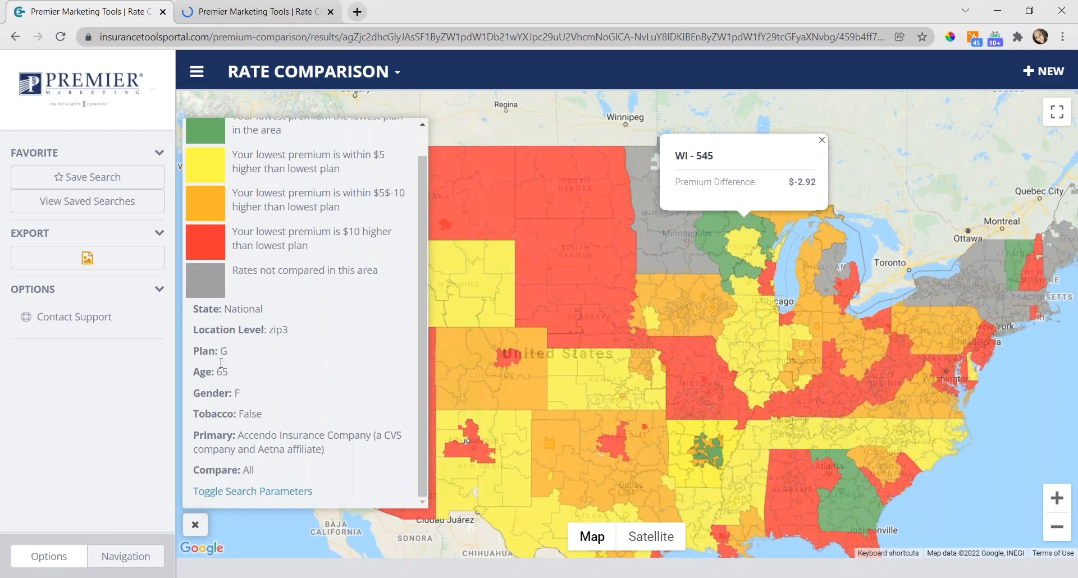
pyautogui.click(199, 530)
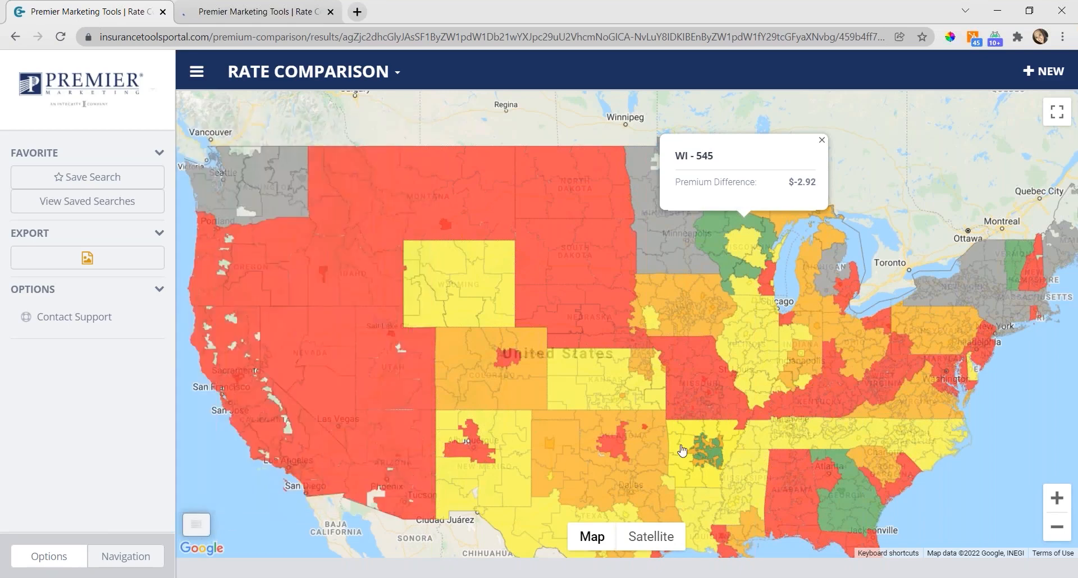
pyautogui.click(794, 453)
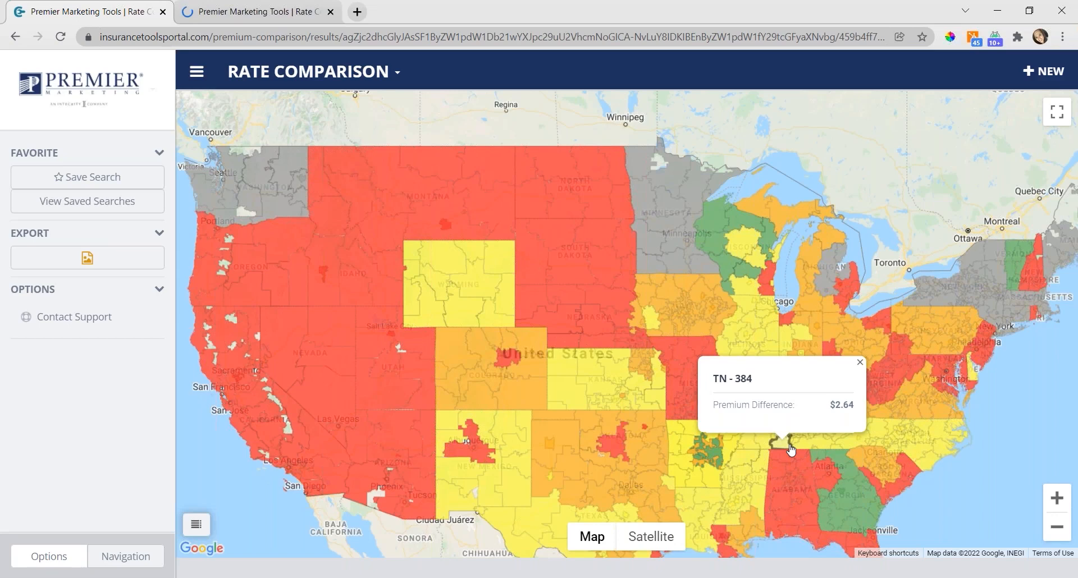
# Step: Check the premium differences for areas GA - 310, WI - 548, SD - 575 and NE - 688 on the Accendo map
pyautogui.click(853, 499)
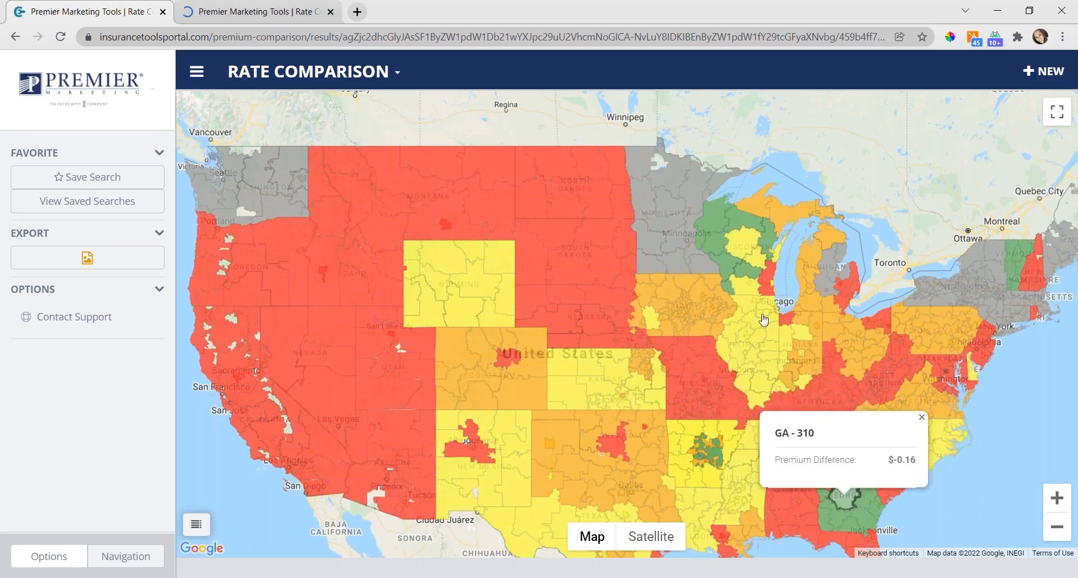
pyautogui.click(716, 225)
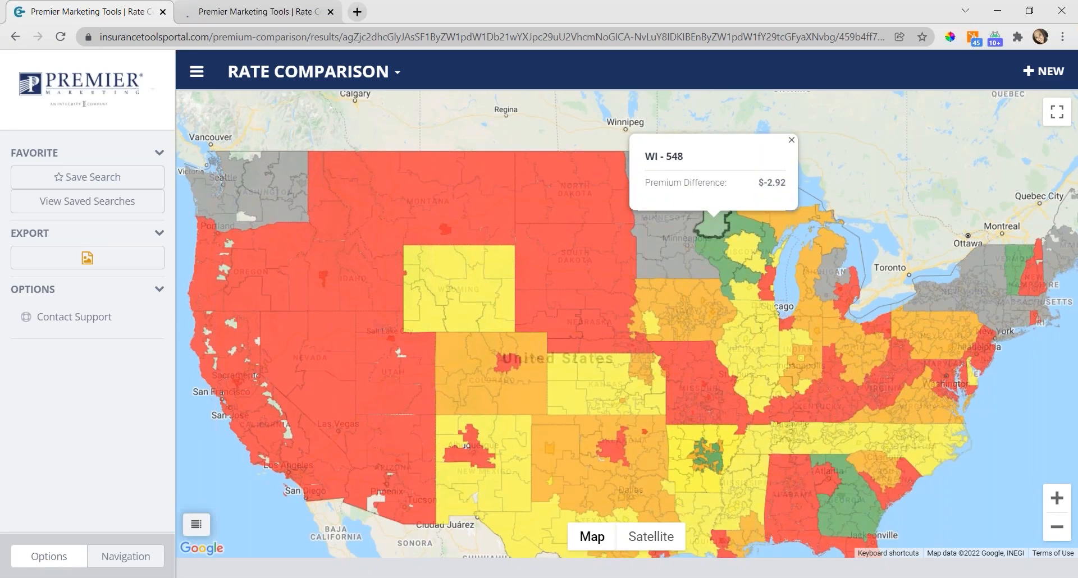
pyautogui.click(585, 263)
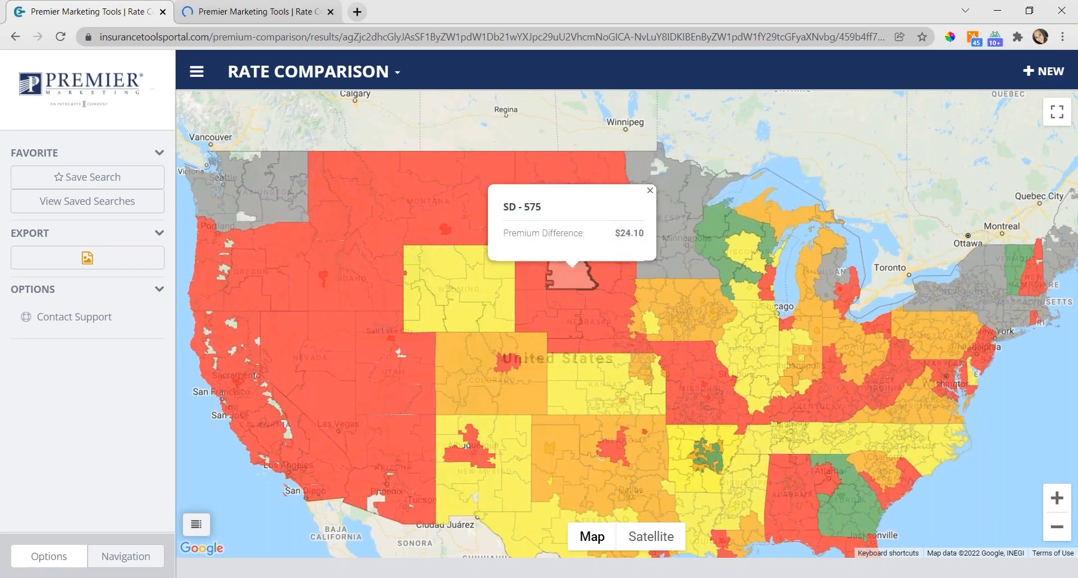
pyautogui.click(584, 310)
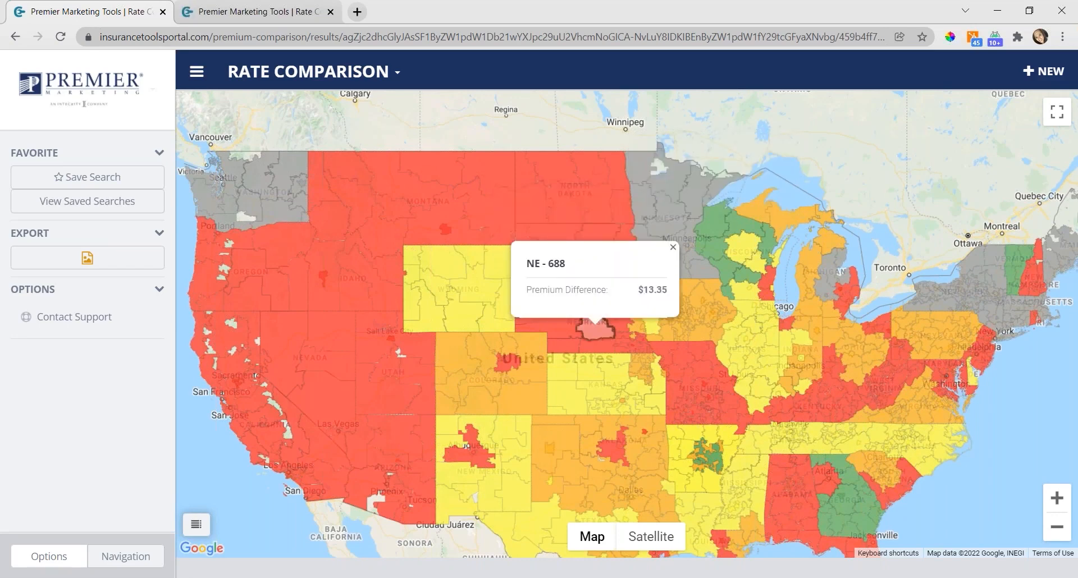
# Step: Check the premium differences for areas KS - 665, IN - 473, CA - 932 and AR - 720
pyautogui.click(645, 373)
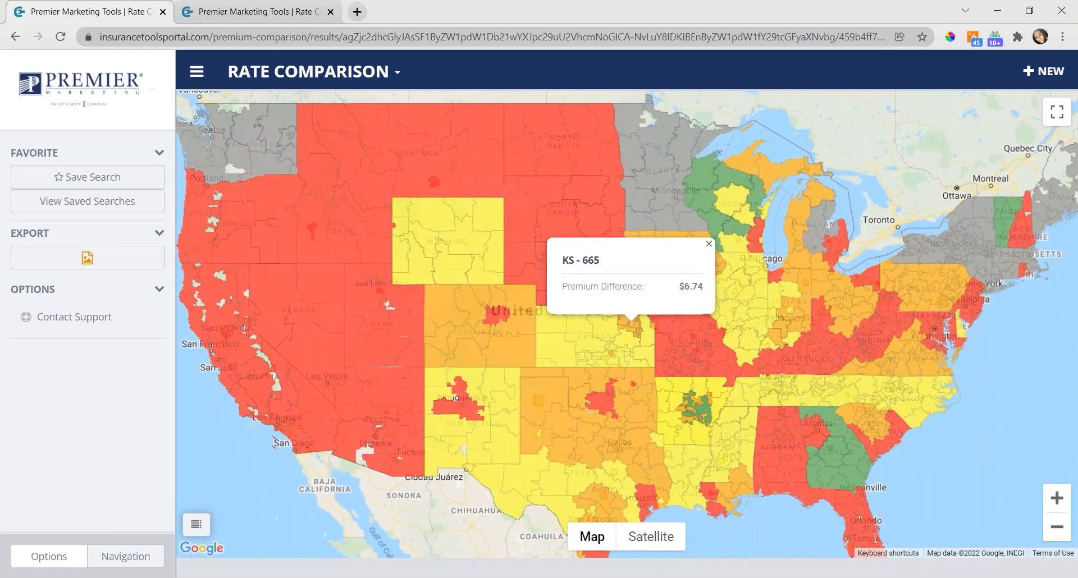
pyautogui.click(809, 316)
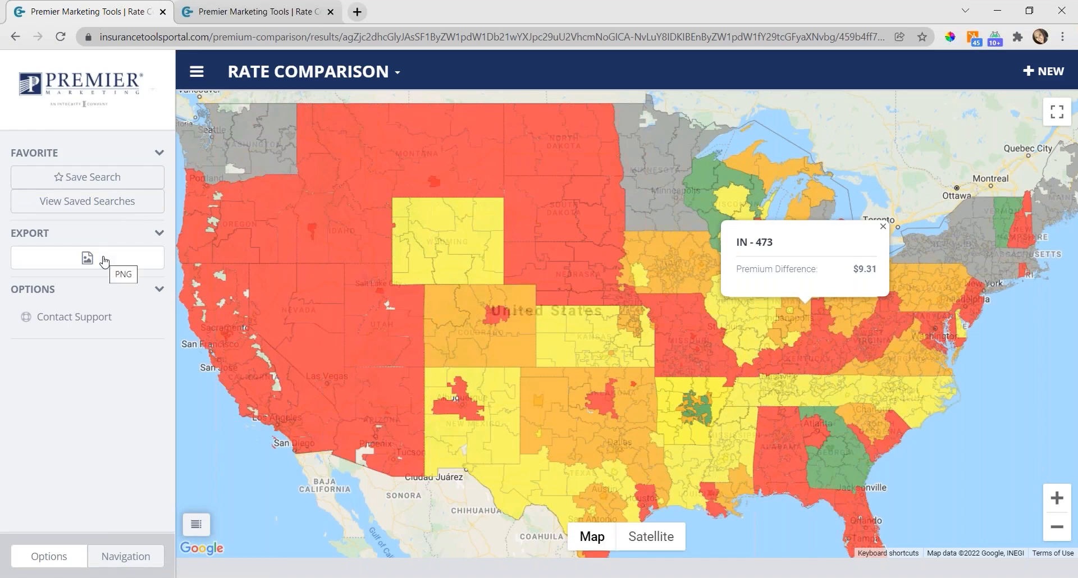
pyautogui.click(259, 407)
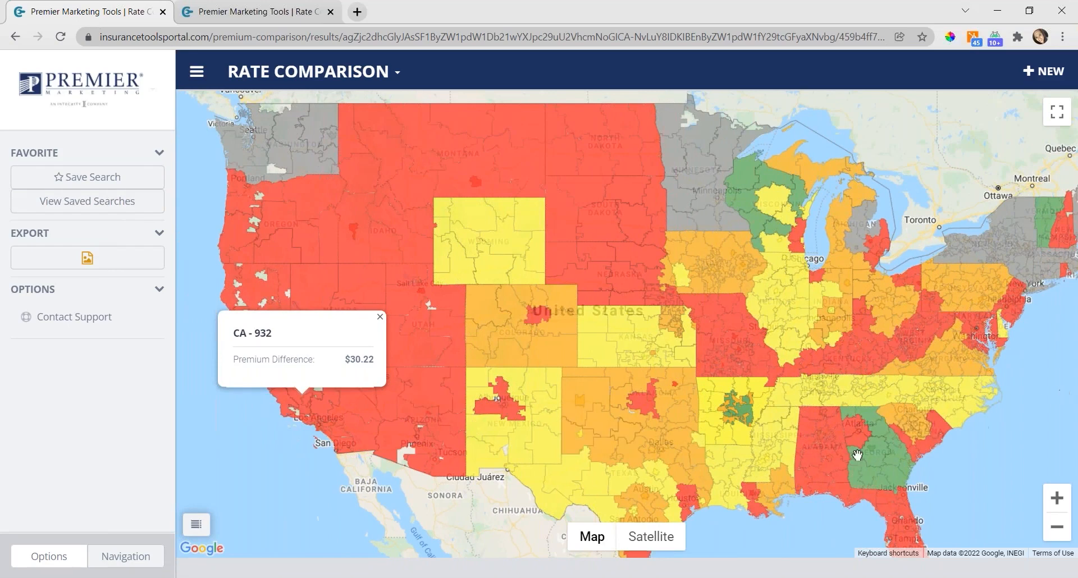
pyautogui.click(741, 418)
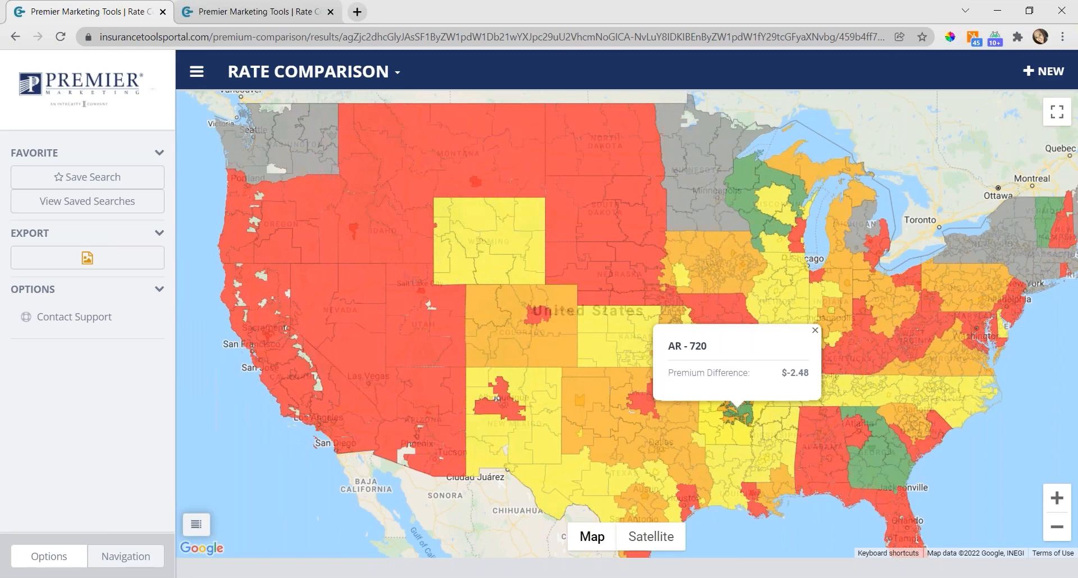
# Step: Switch to the CSG Tools rate comparison window and show its map's color legend and search parameters
pyautogui.click(364, 577)
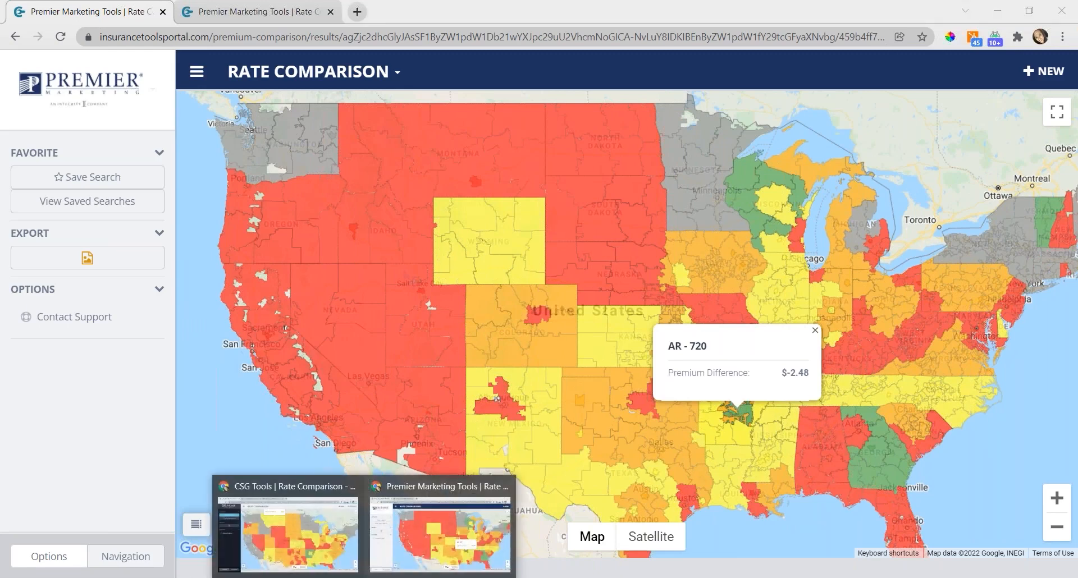
pyautogui.click(303, 557)
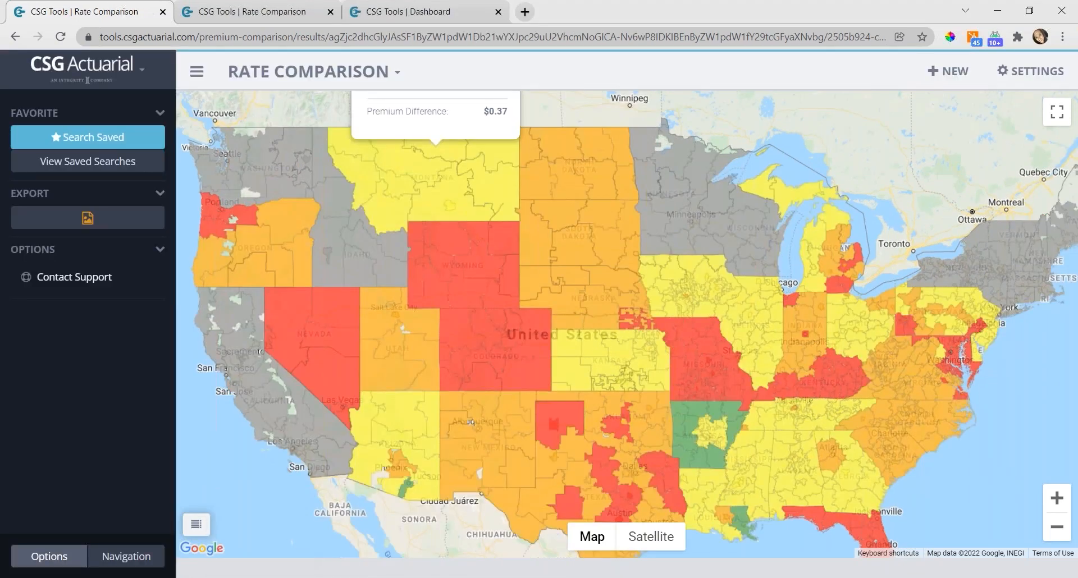
pyautogui.click(197, 524)
pyautogui.scroll(-1, 292, 406)
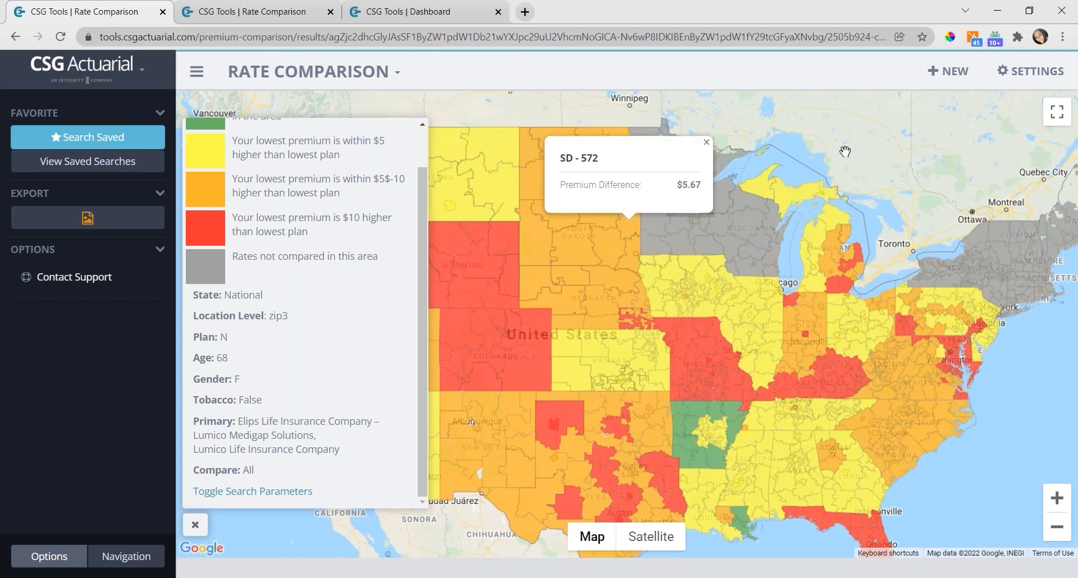
# Step: Check the Plan N premium differences for areas MO - 650, AR - 724, AR - 729, IL - 614 and IL - 625
pyautogui.moveTo(713, 376)
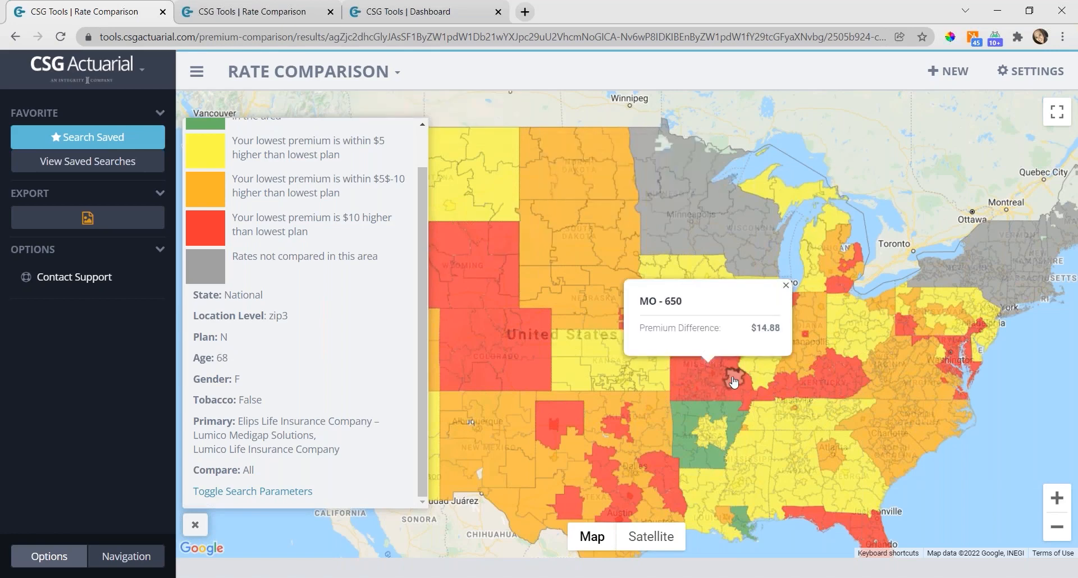
pyautogui.click(733, 420)
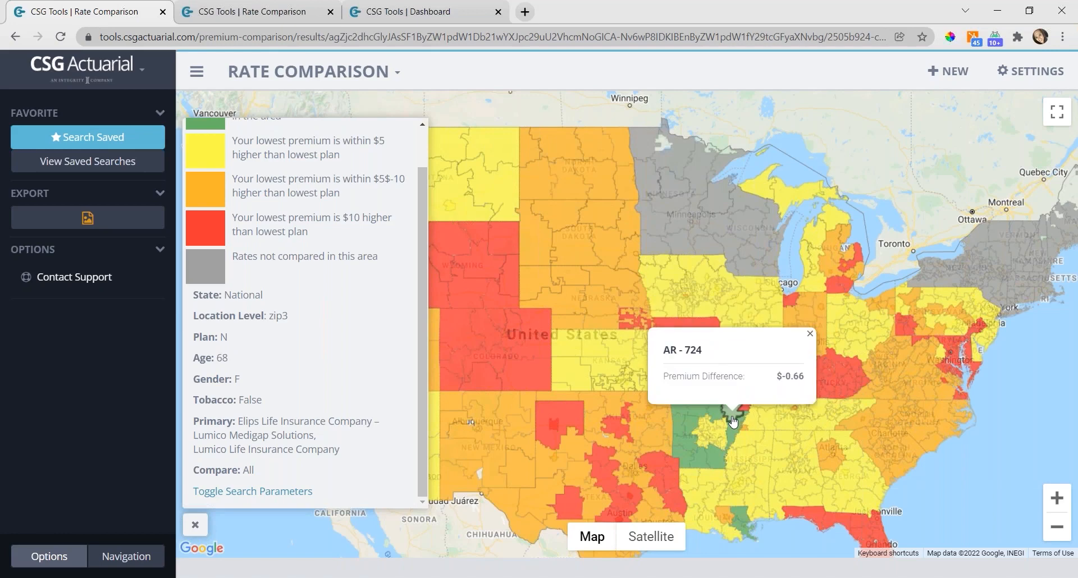
pyautogui.click(684, 425)
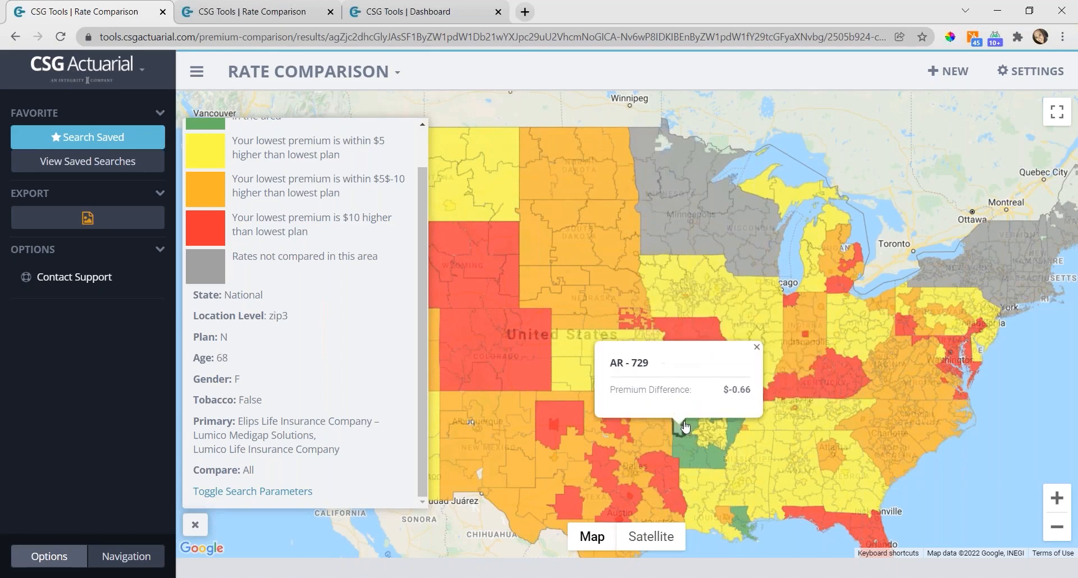
pyautogui.click(716, 289)
pyautogui.click(736, 314)
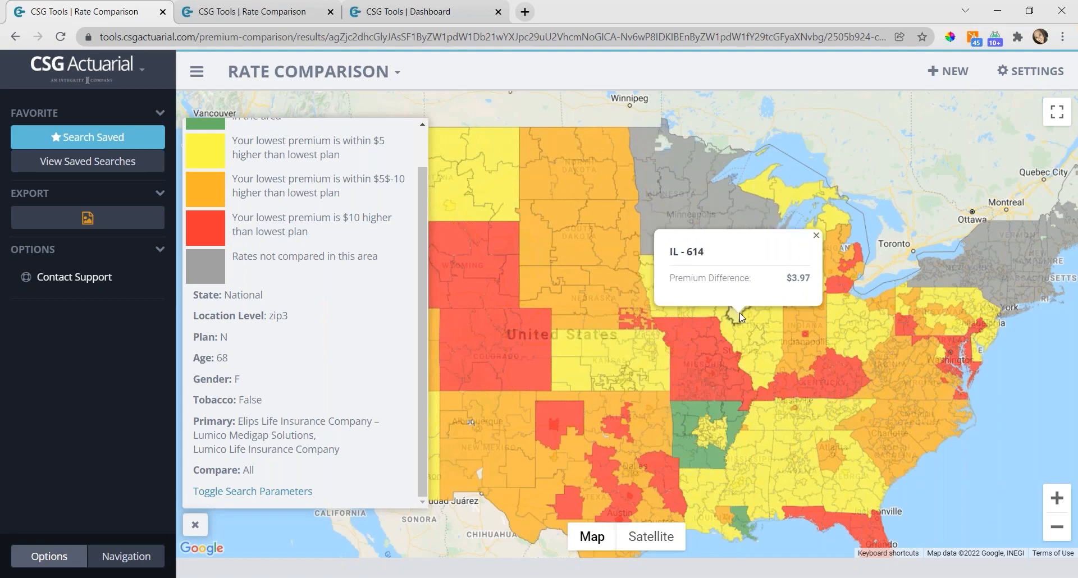
pyautogui.click(754, 345)
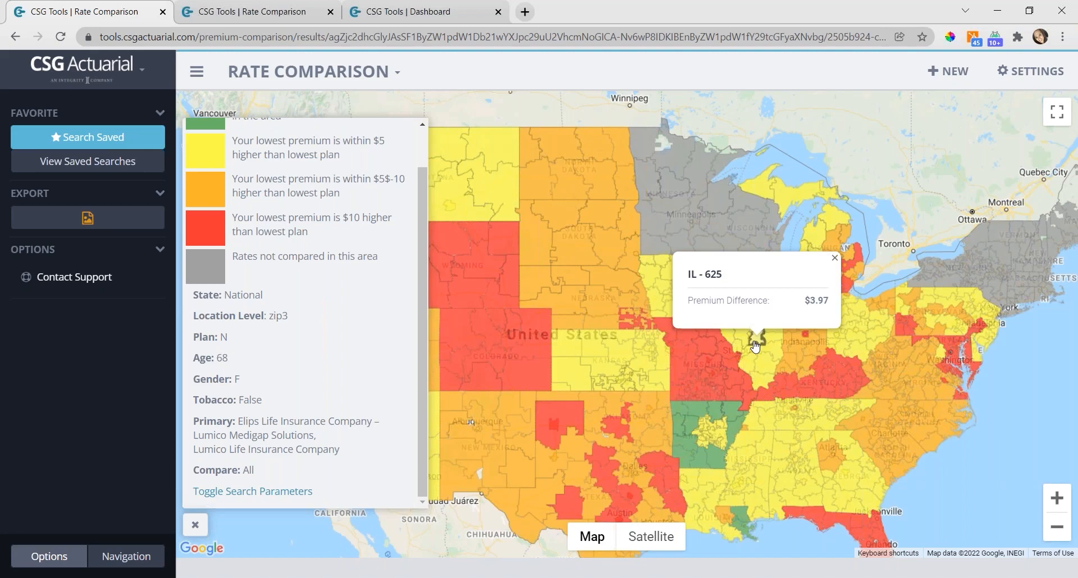
# Step: Switch to the second saved CSG rate comparison, check area UT - 847, and show the map's legend and search parameters
pyautogui.click(250, 16)
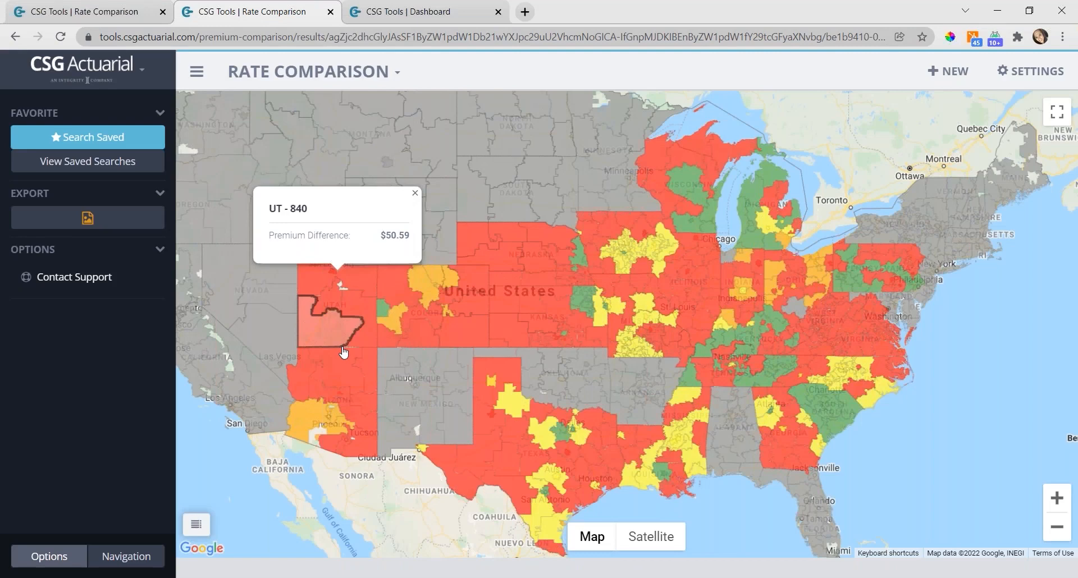
pyautogui.click(342, 349)
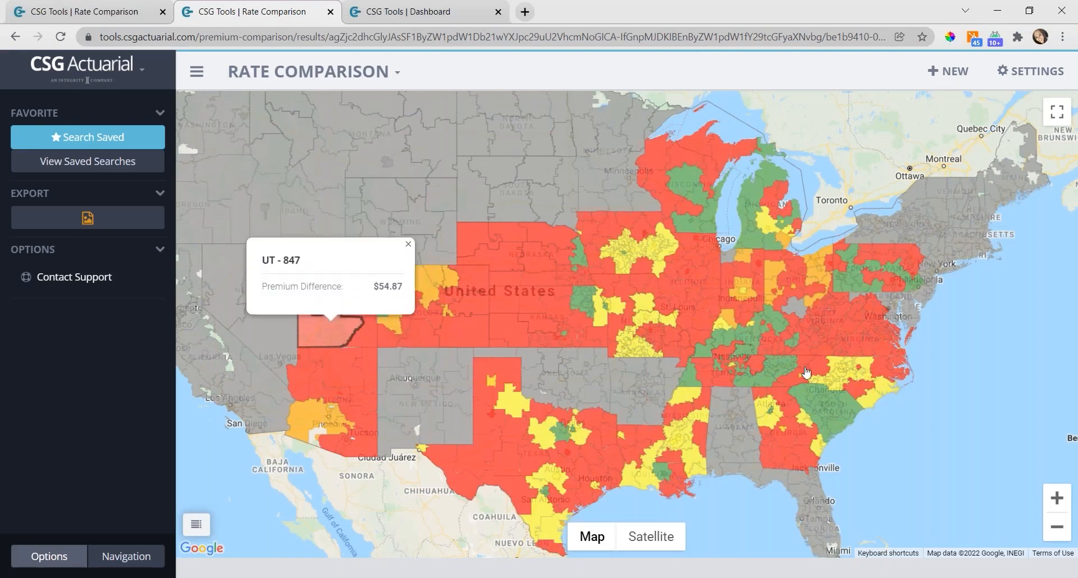
pyautogui.click(1058, 502)
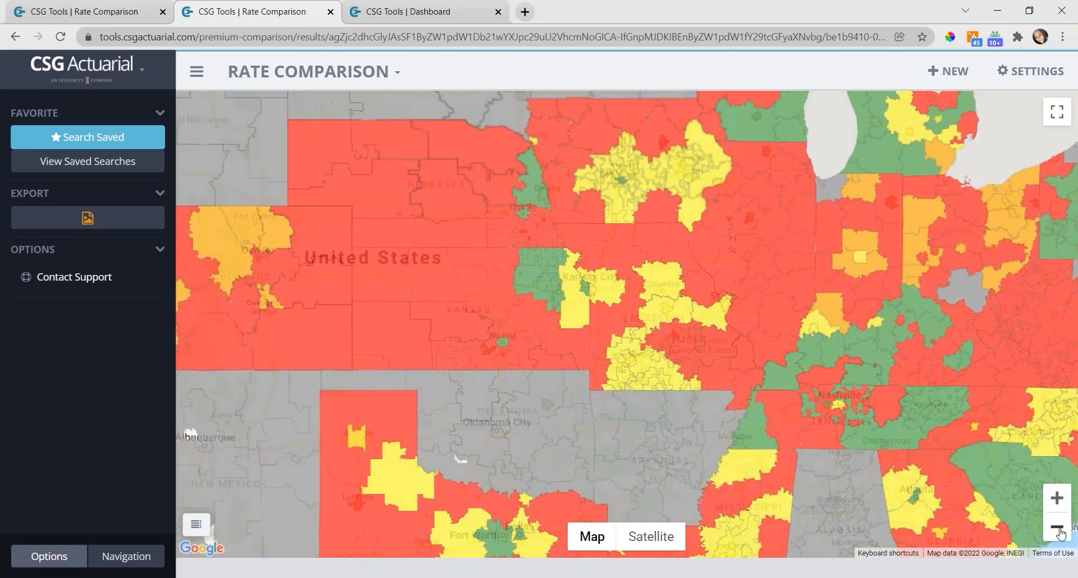
pyautogui.click(1055, 525)
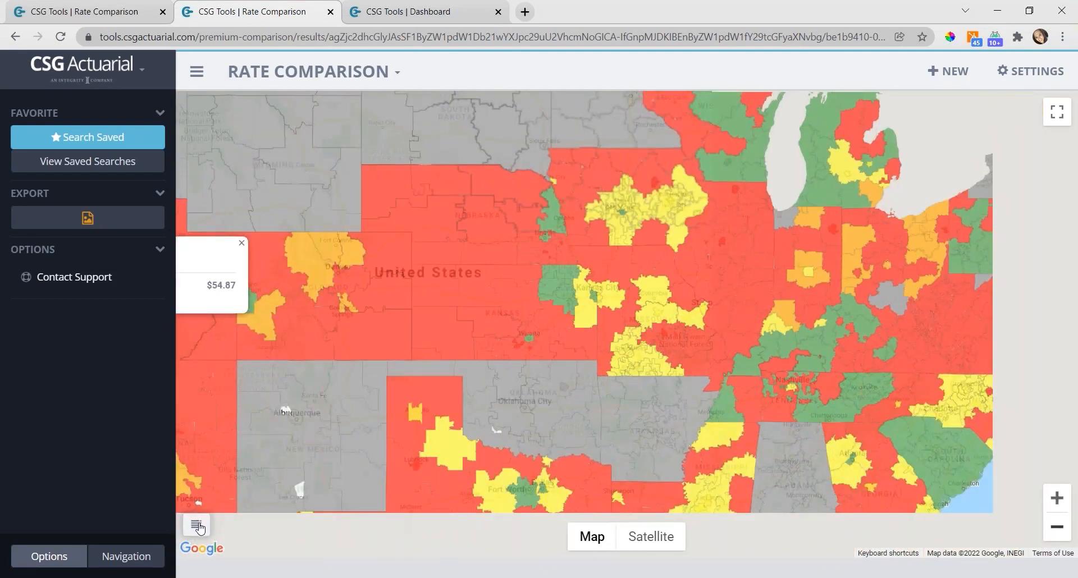
pyautogui.click(197, 525)
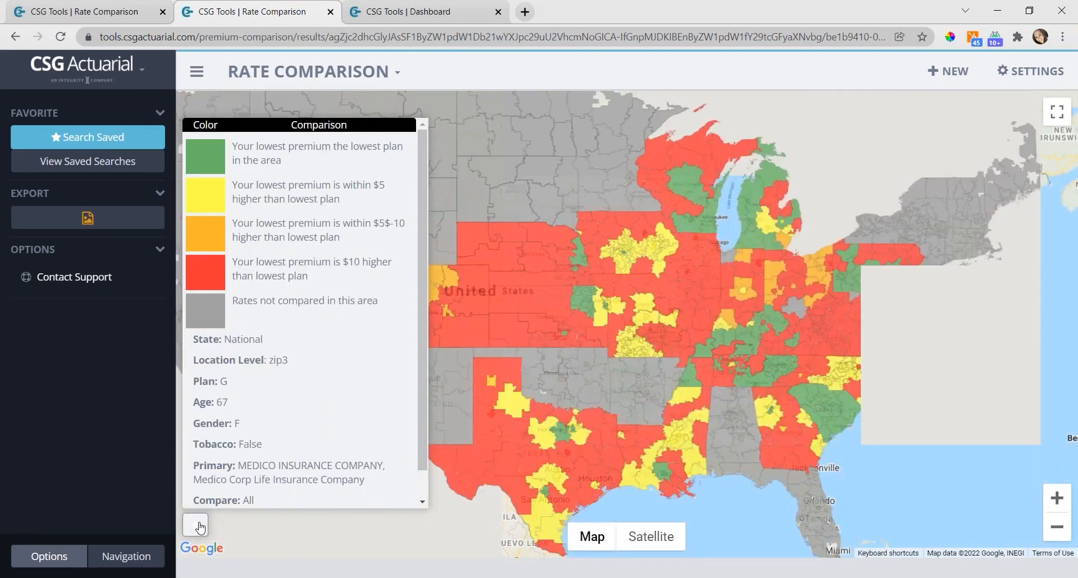
pyautogui.scroll(-1, 296, 413)
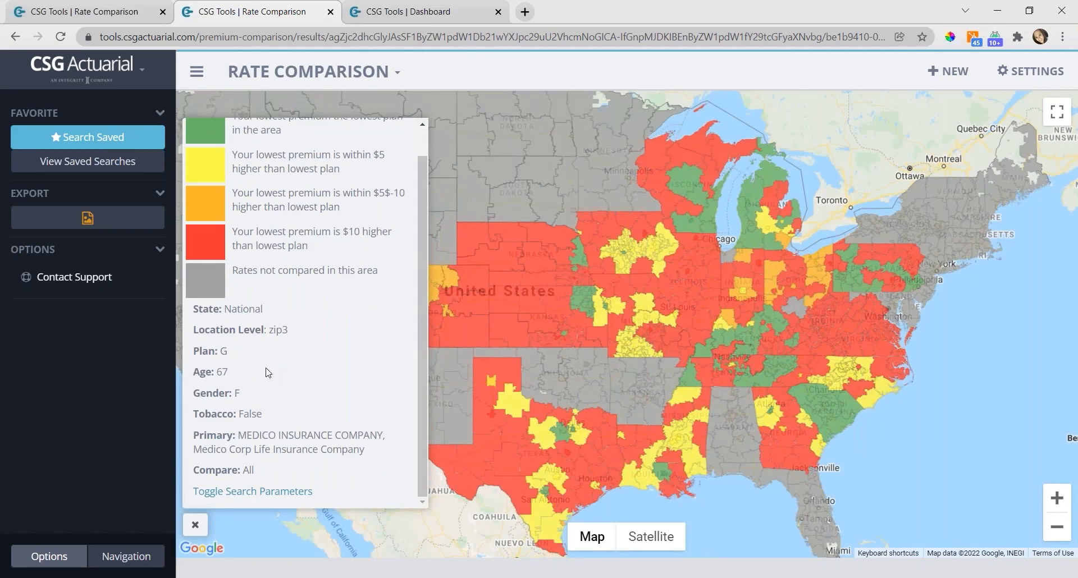
# Step: Check the Medico Plan G premium differences for areas KY - 400, WI - 544, KS - 665, SC - 290 and PA - 156
pyautogui.click(757, 337)
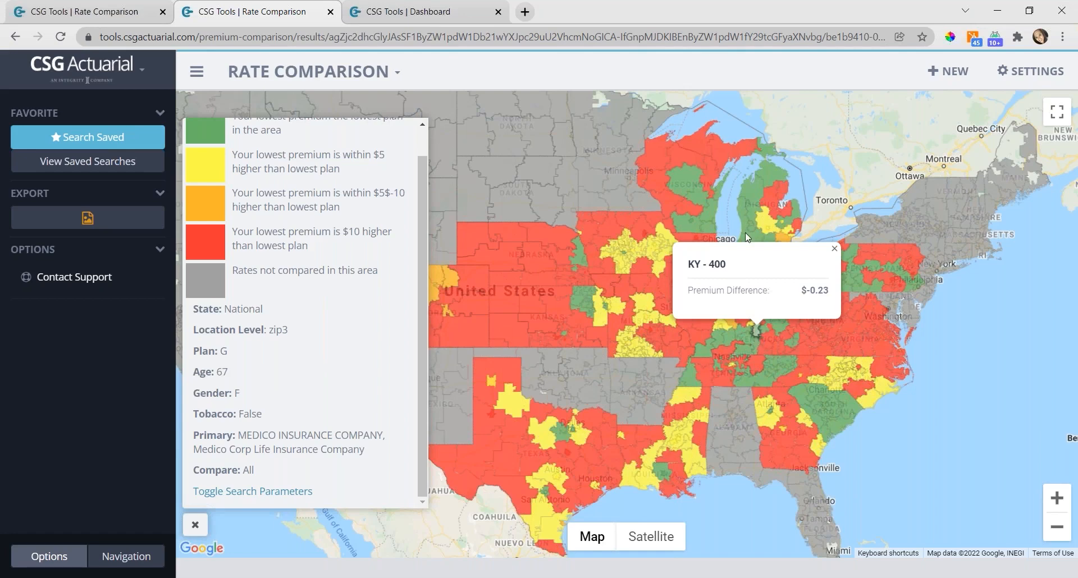
pyautogui.click(695, 186)
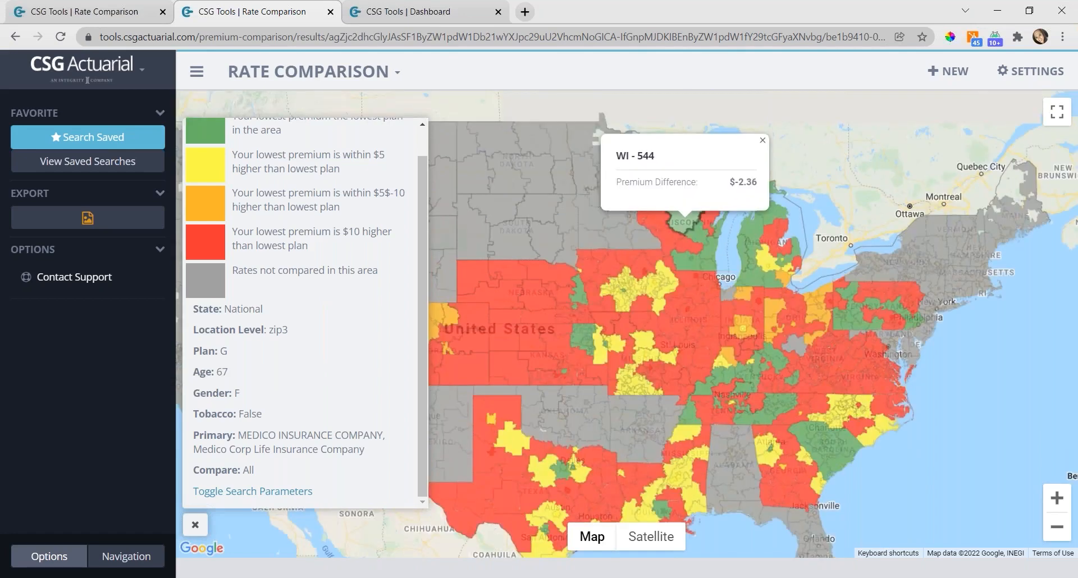
pyautogui.click(584, 338)
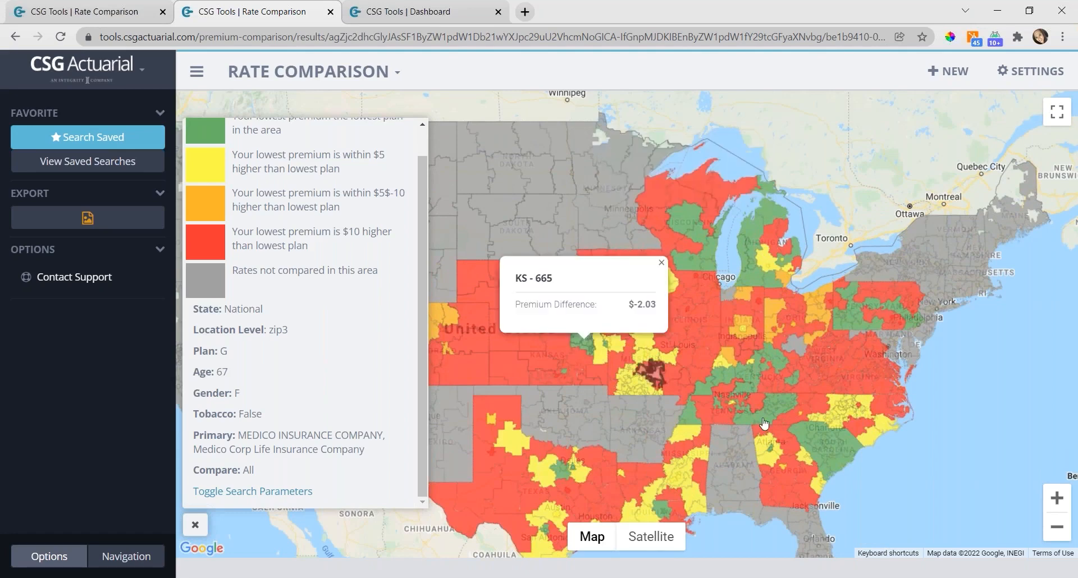
pyautogui.click(834, 445)
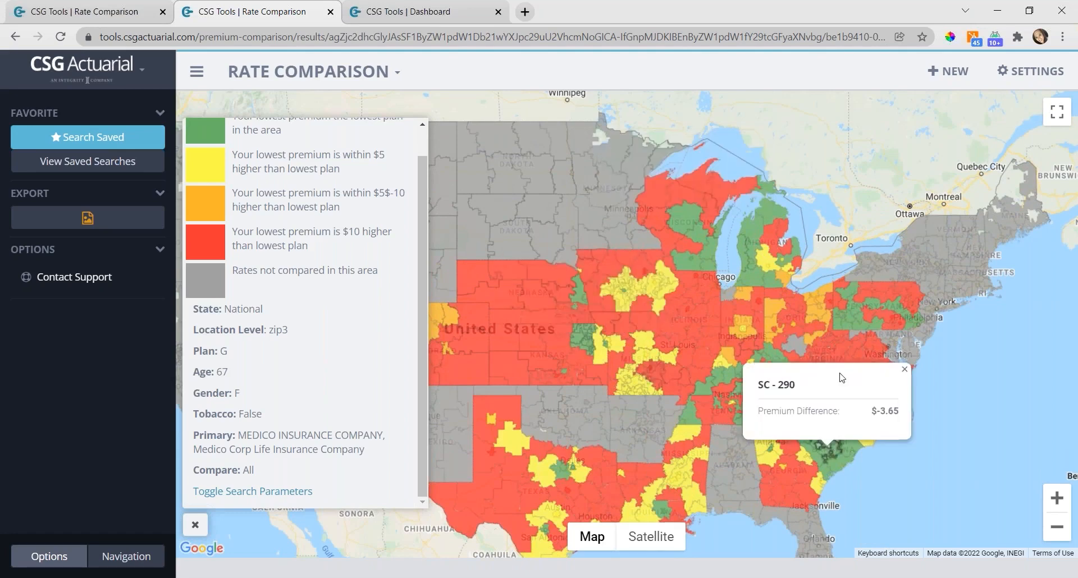
pyautogui.click(853, 329)
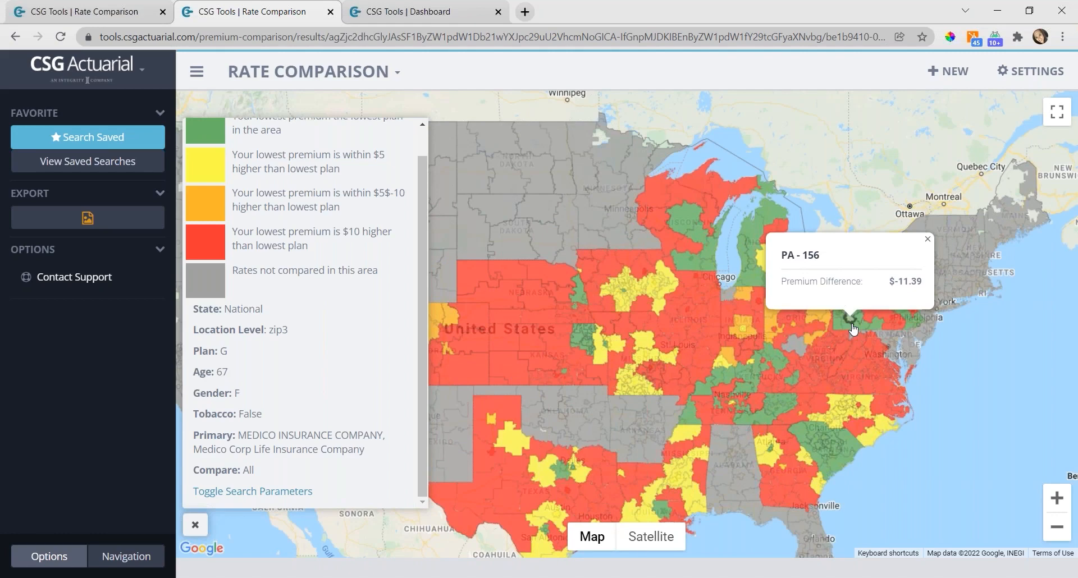
# Step: Check the premium differences for areas IN - 461, KY - 421, TN - 373, SC - 293 and SC - 291
pyautogui.click(753, 338)
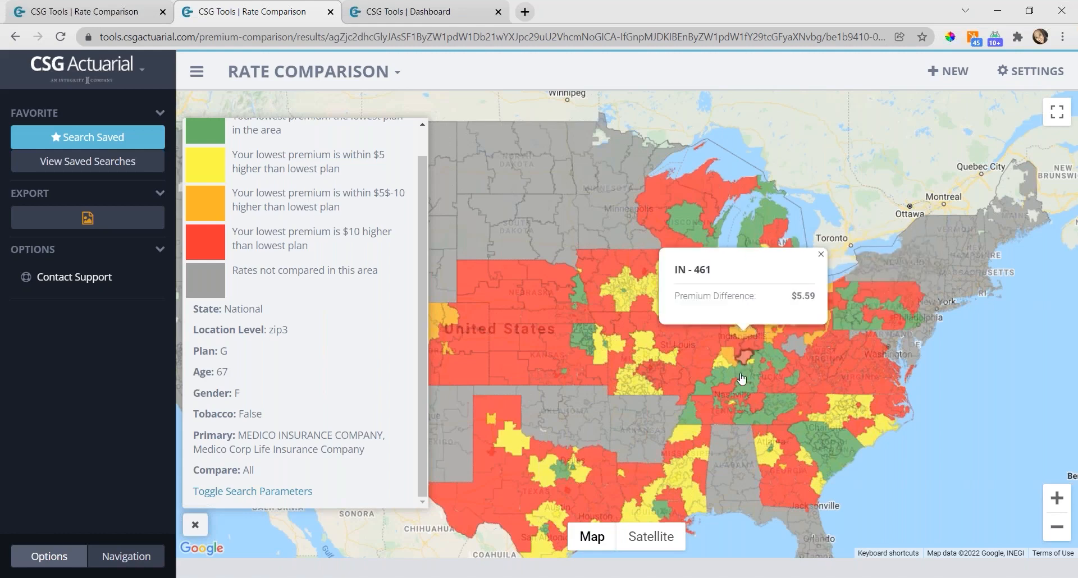
pyautogui.click(740, 391)
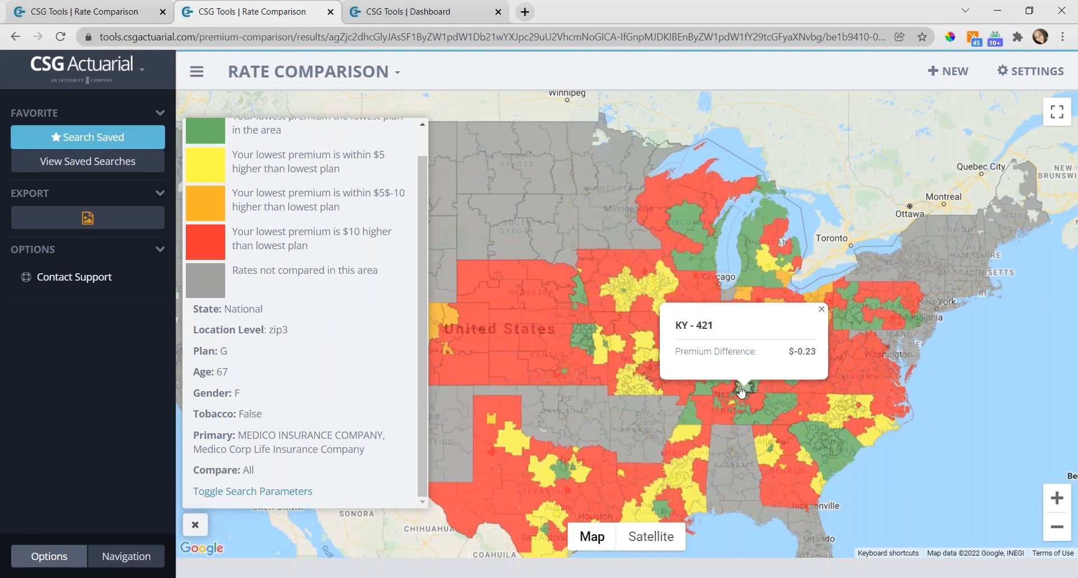
pyautogui.click(762, 418)
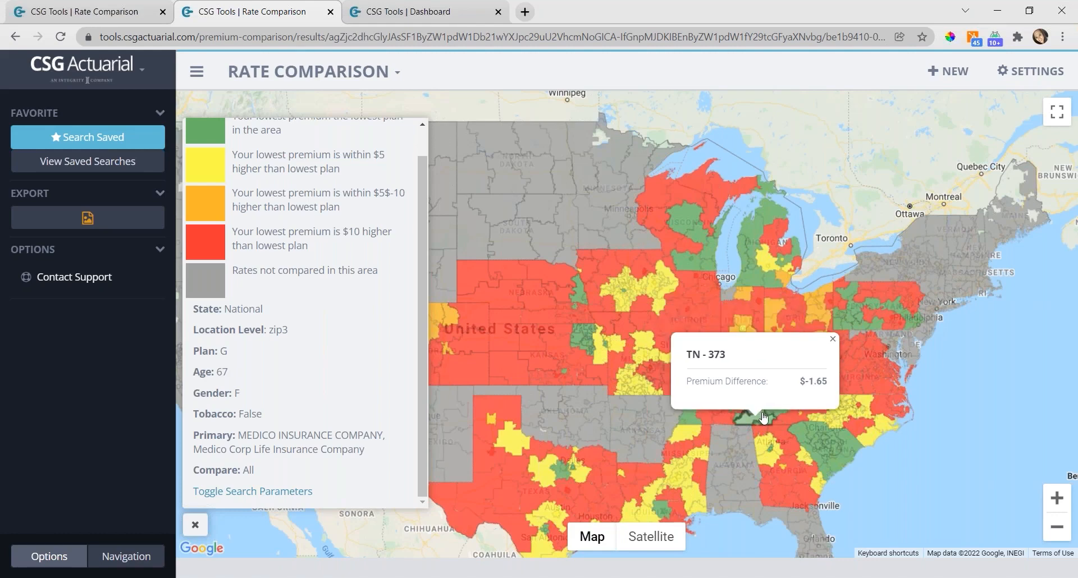
pyautogui.click(814, 442)
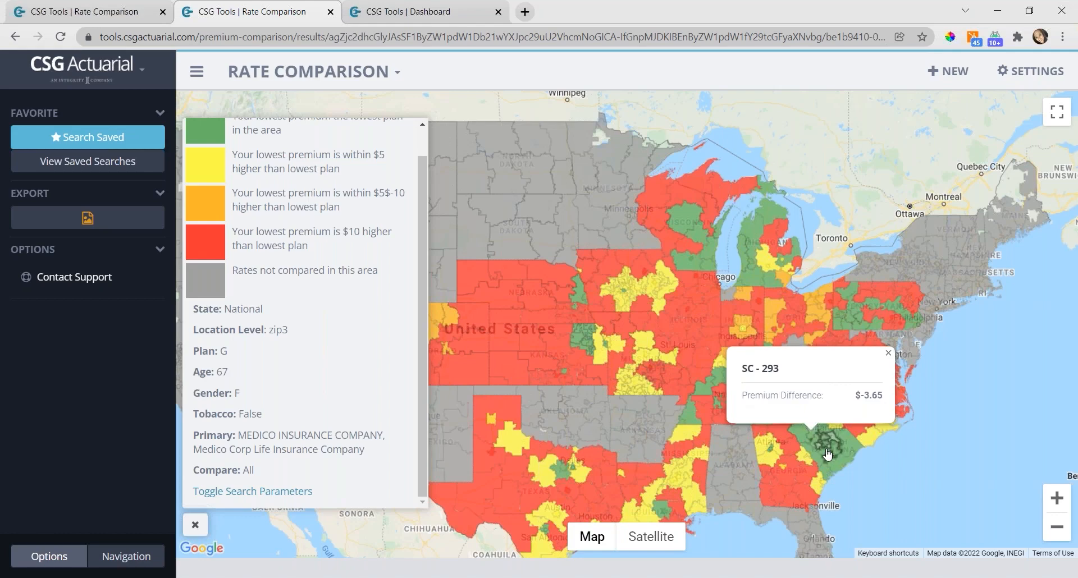
pyautogui.click(829, 455)
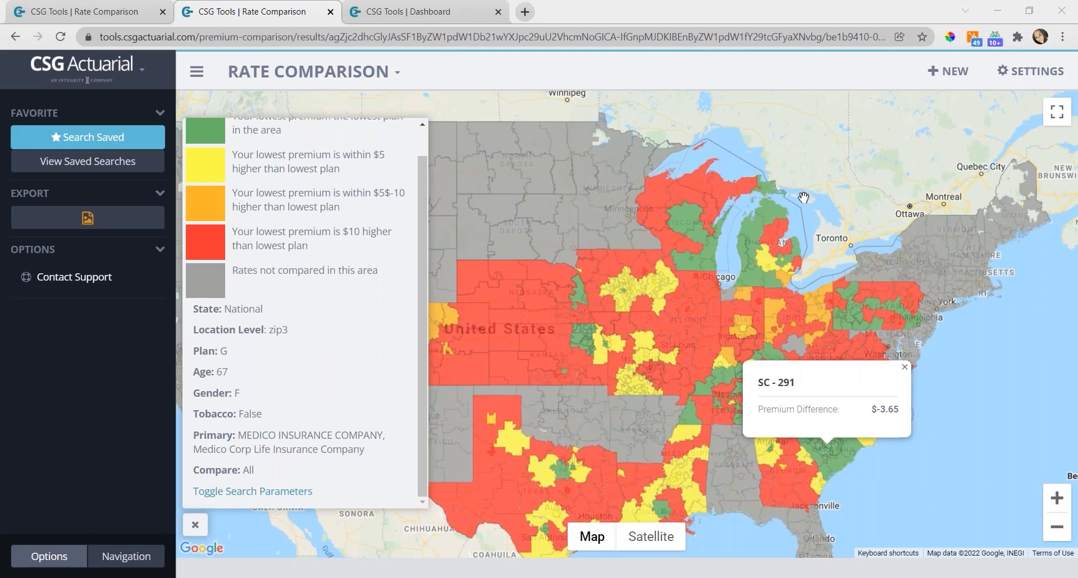
# Step: Compare the premium differences for areas MI - 486 and MI - 488, then hide the legend and check area OK - 737
pyautogui.click(774, 242)
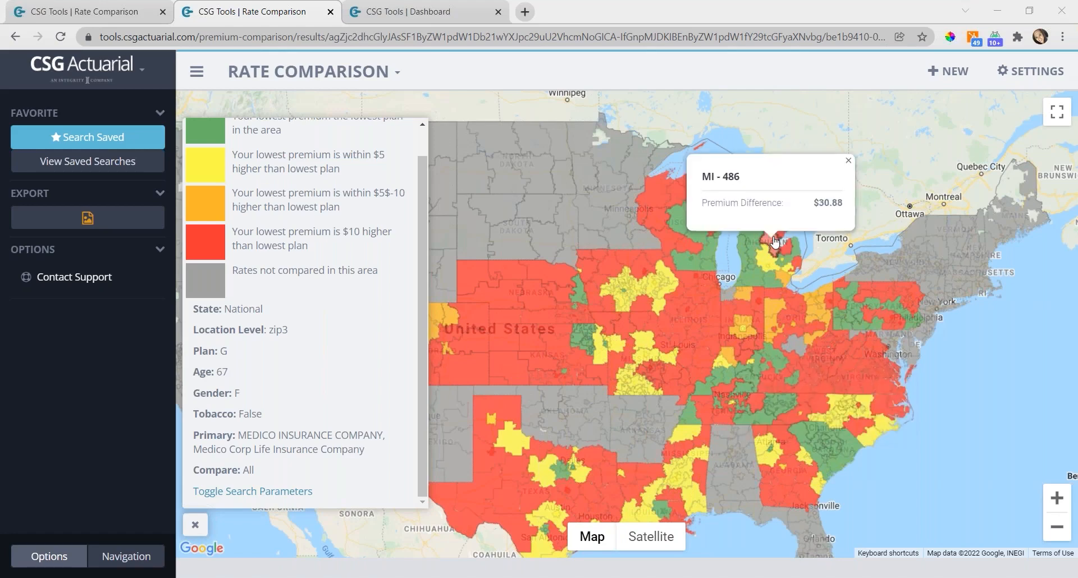
pyautogui.click(769, 267)
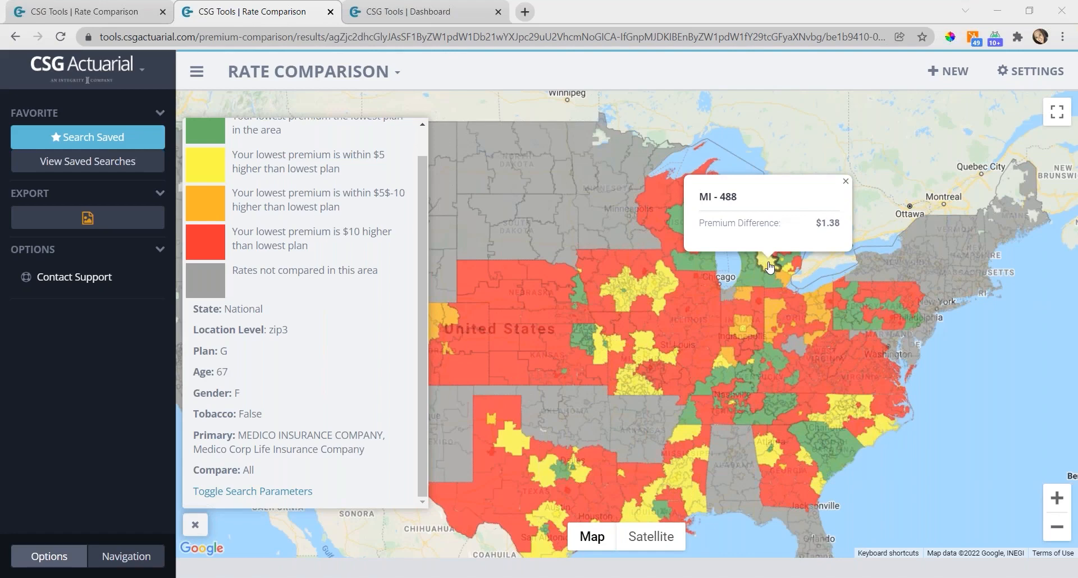
pyautogui.click(200, 529)
pyautogui.click(549, 401)
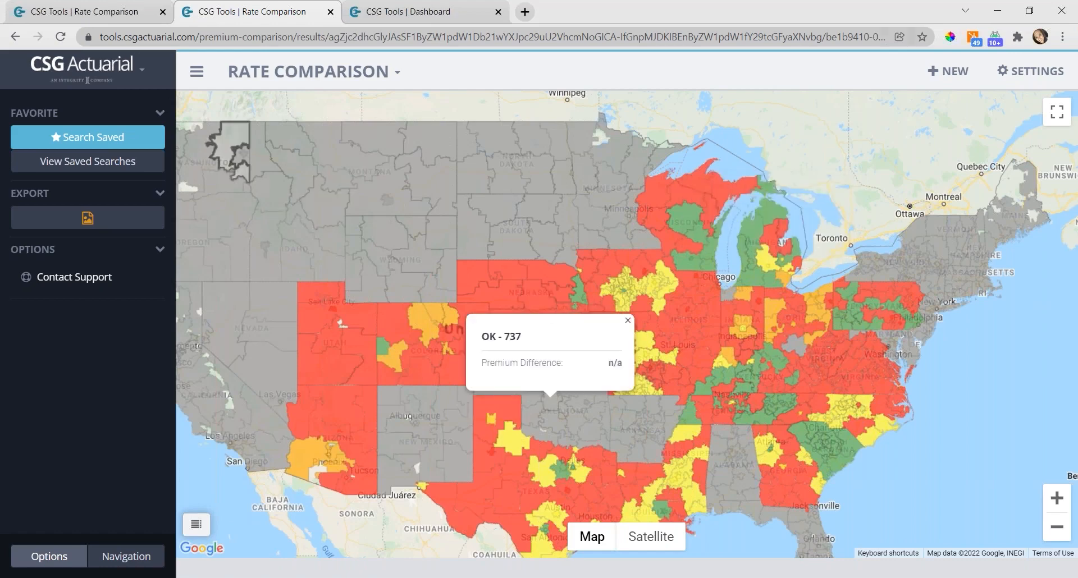
# Step: Return to the saved Lumico comparison, hide its legend, and check the premium differences for areas OK - 739, OH - 453, AR - 725 and IA - 526
pyautogui.click(99, 11)
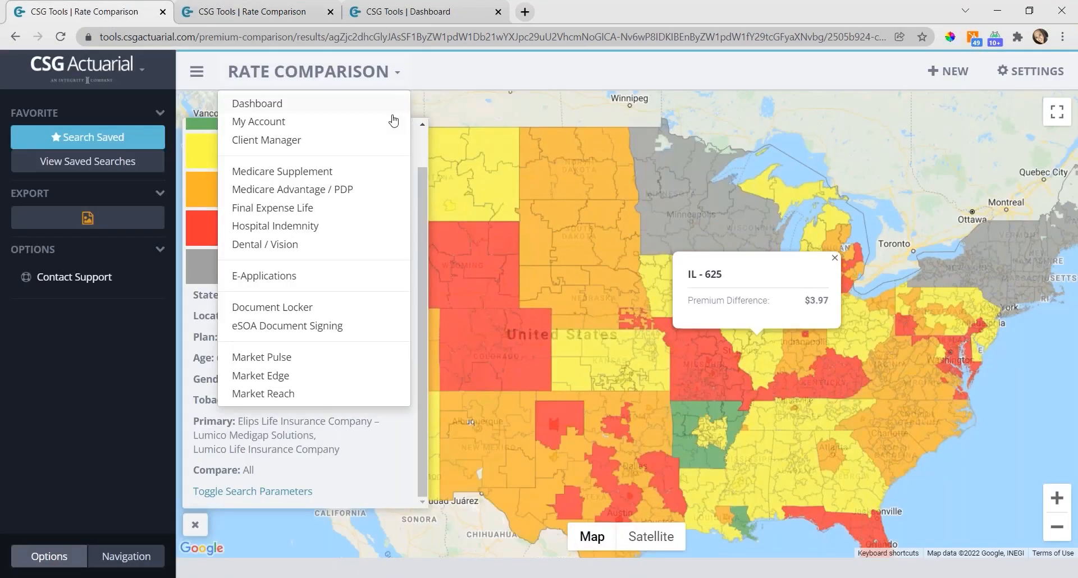
pyautogui.click(197, 527)
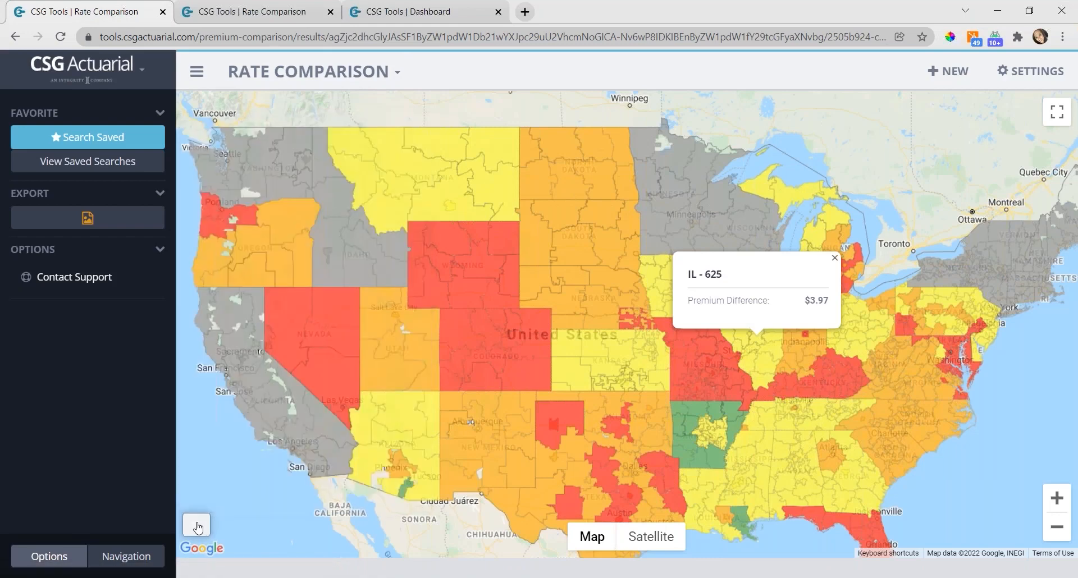
pyautogui.click(557, 401)
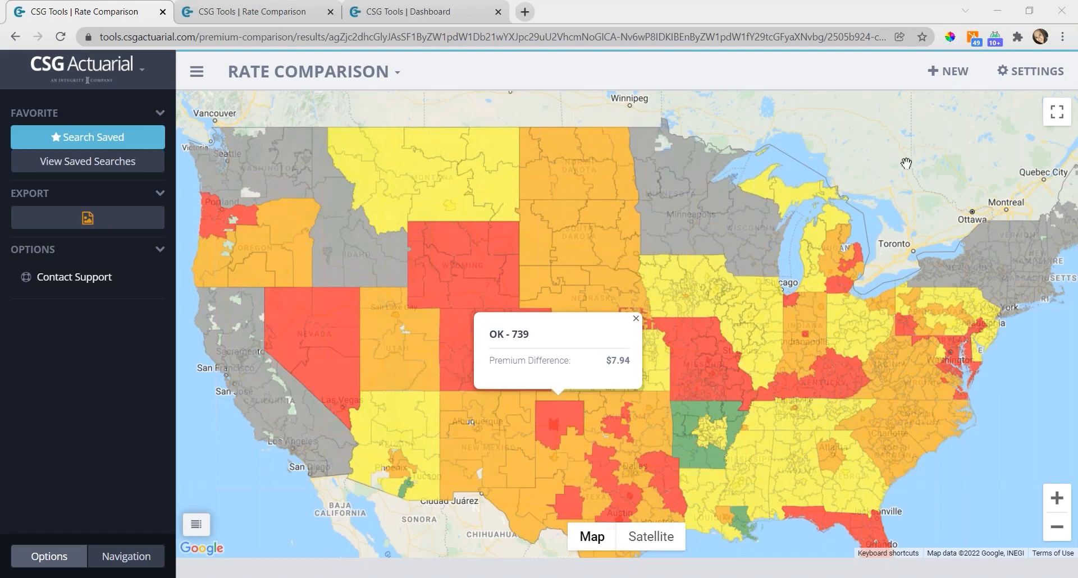
pyautogui.click(841, 329)
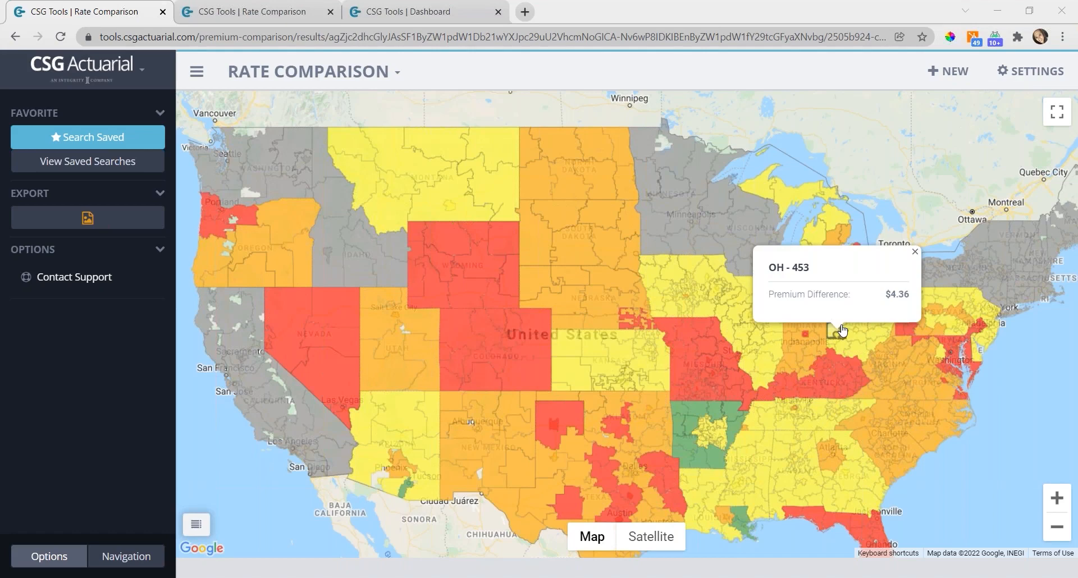
pyautogui.click(721, 415)
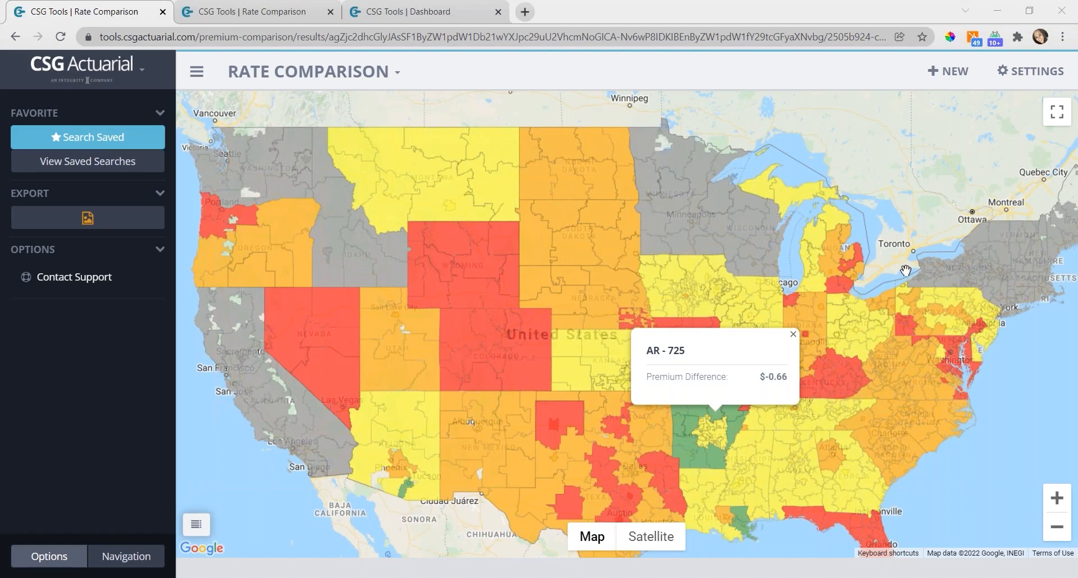
pyautogui.click(720, 309)
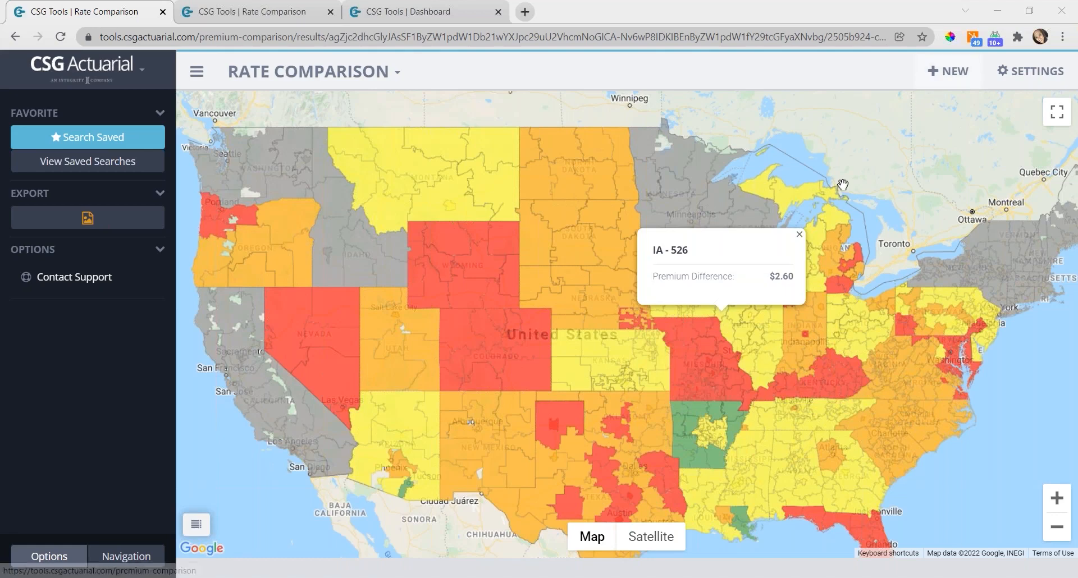
# Step: Switch to the Premier Marketing Tools window, save the Accendo rate comparison search, and view the saved searches
pyautogui.moveTo(364, 577)
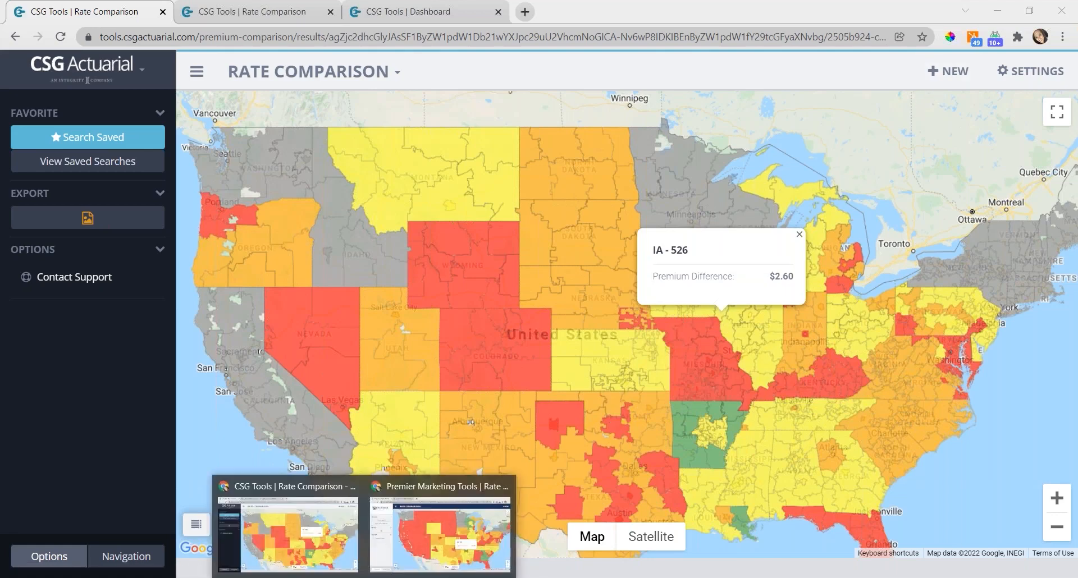
pyautogui.click(428, 537)
pyautogui.click(288, 20)
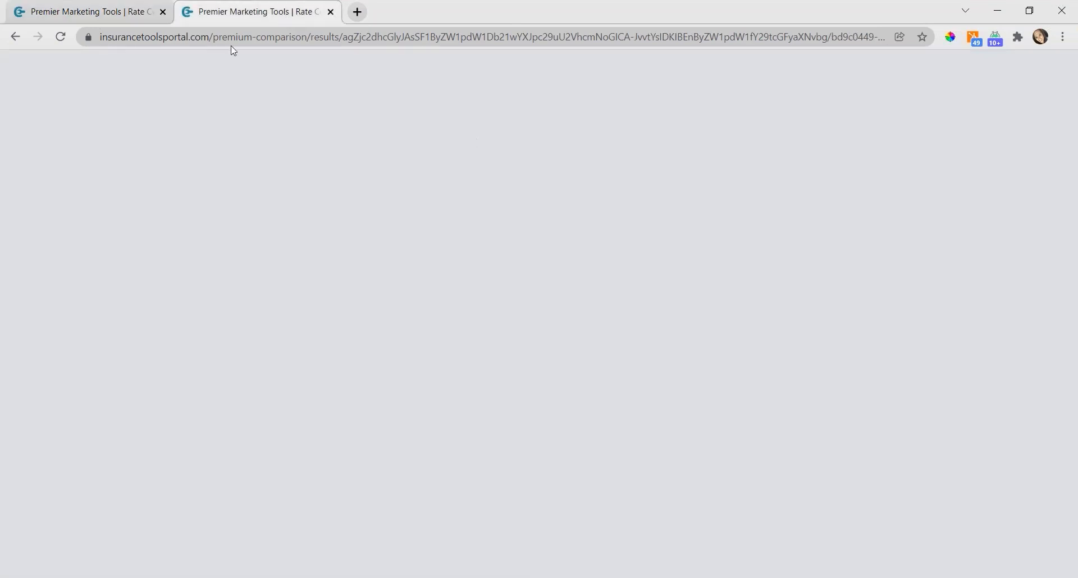
pyautogui.click(114, 15)
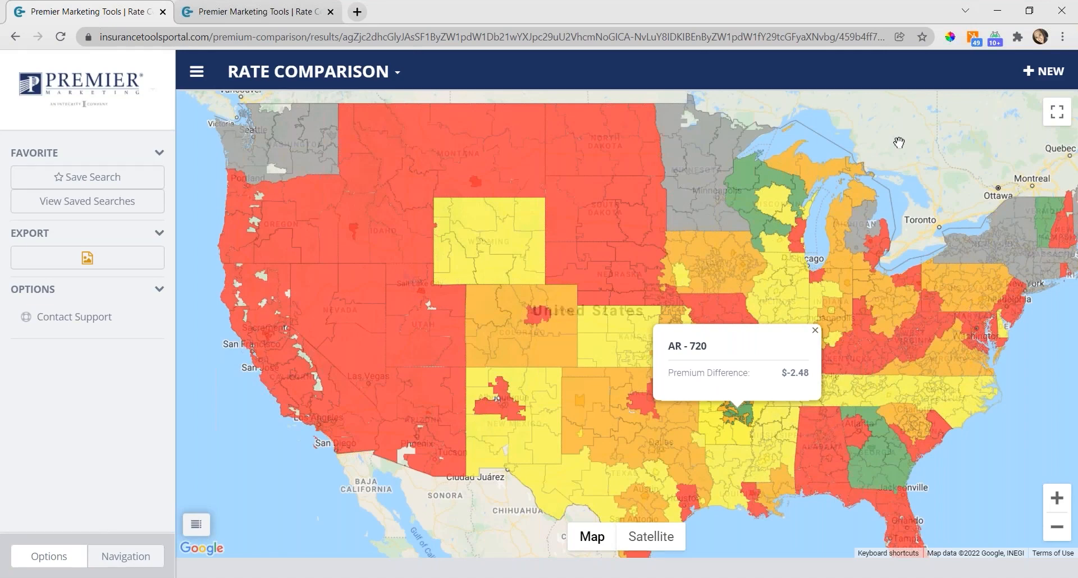
pyautogui.click(130, 182)
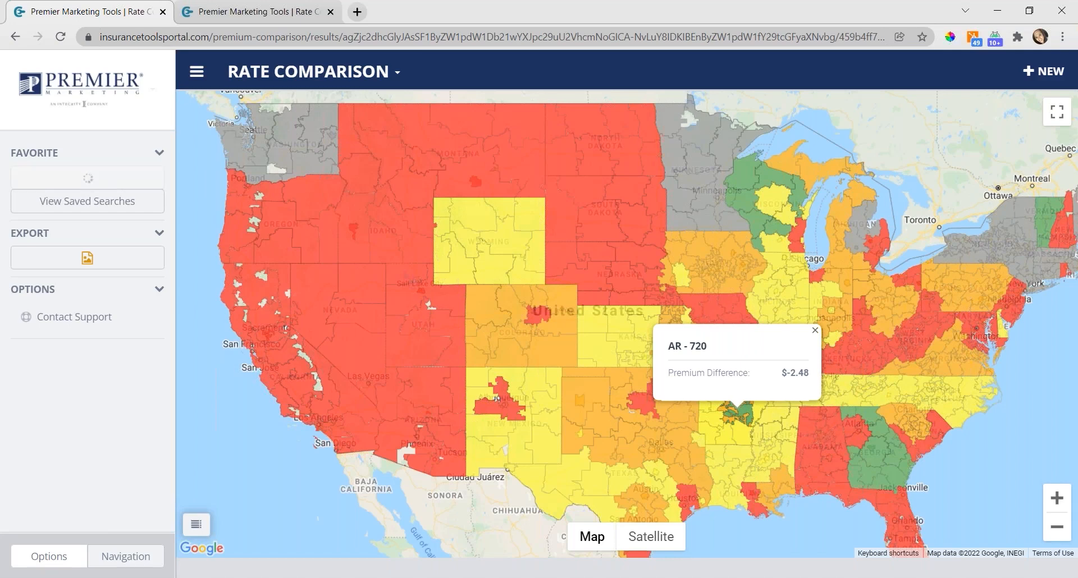
pyautogui.click(131, 208)
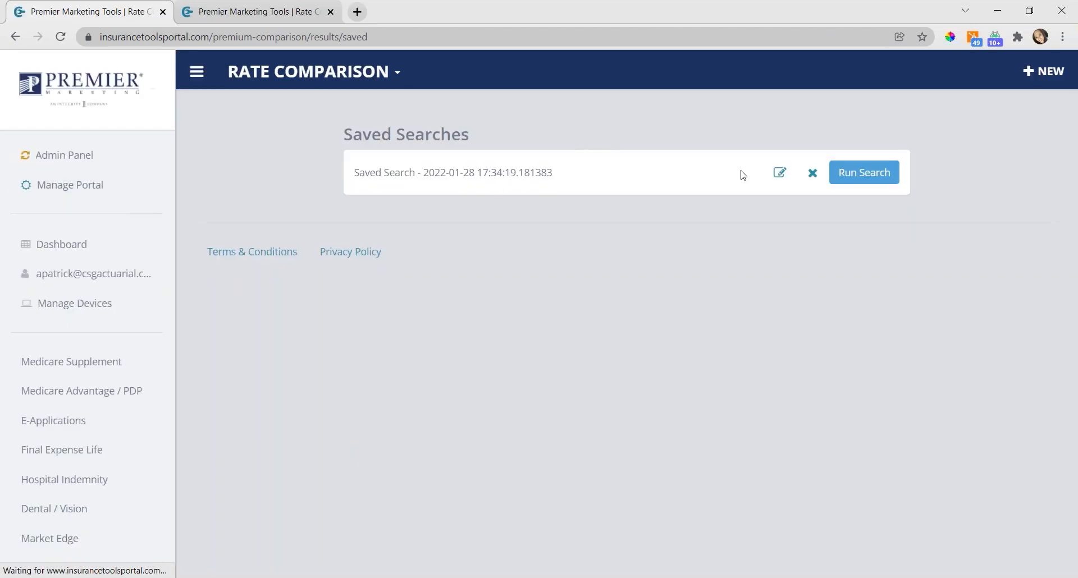
# Step: Rename the saved search as "Accendo Plan G Age 65 NT"
pyautogui.click(784, 175)
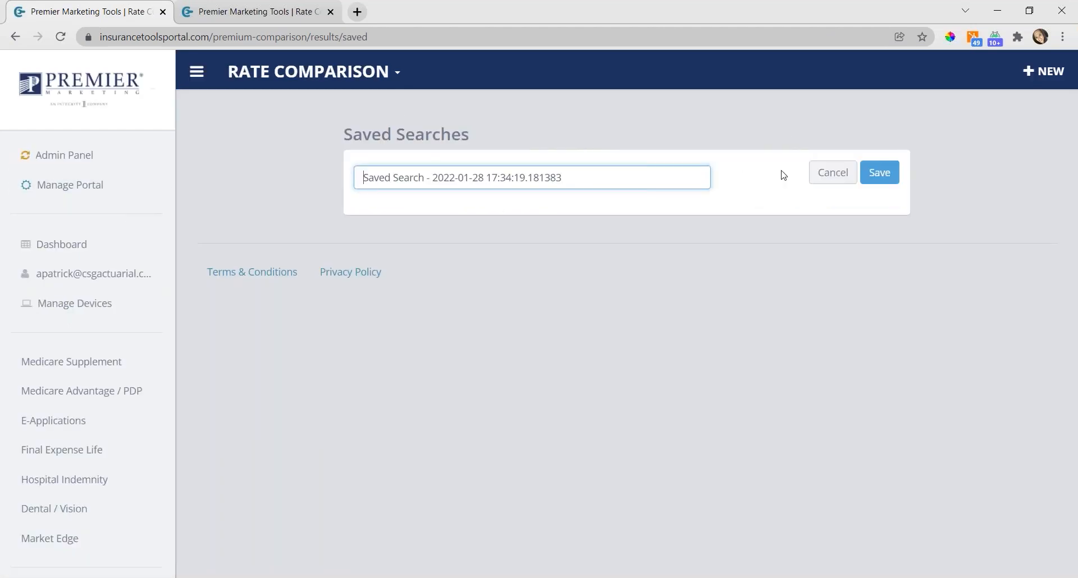
pyautogui.moveTo(594, 178); pyautogui.dragTo(351, 183)
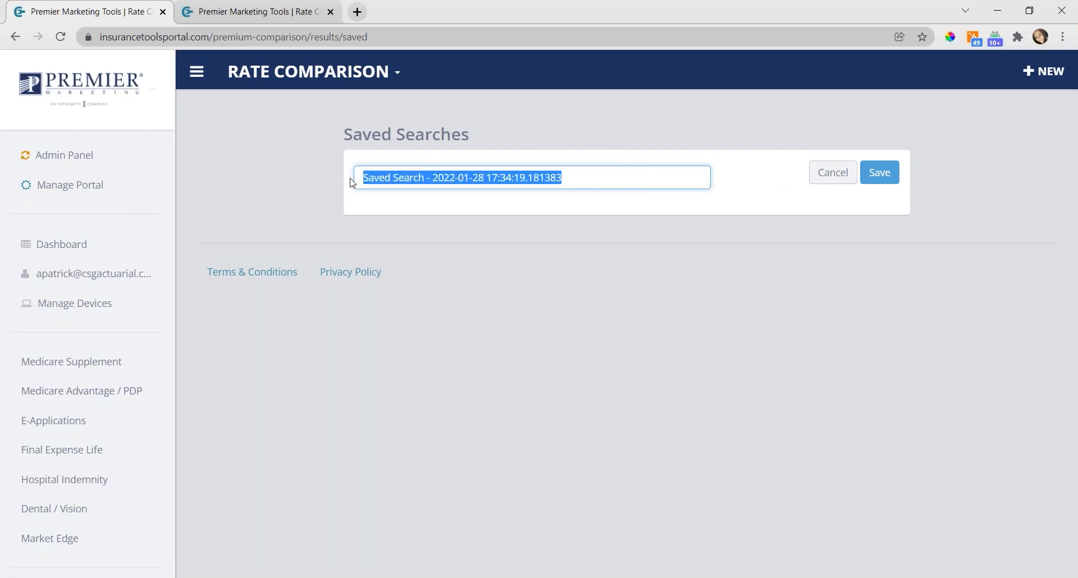
pyautogui.write('Accendo ')
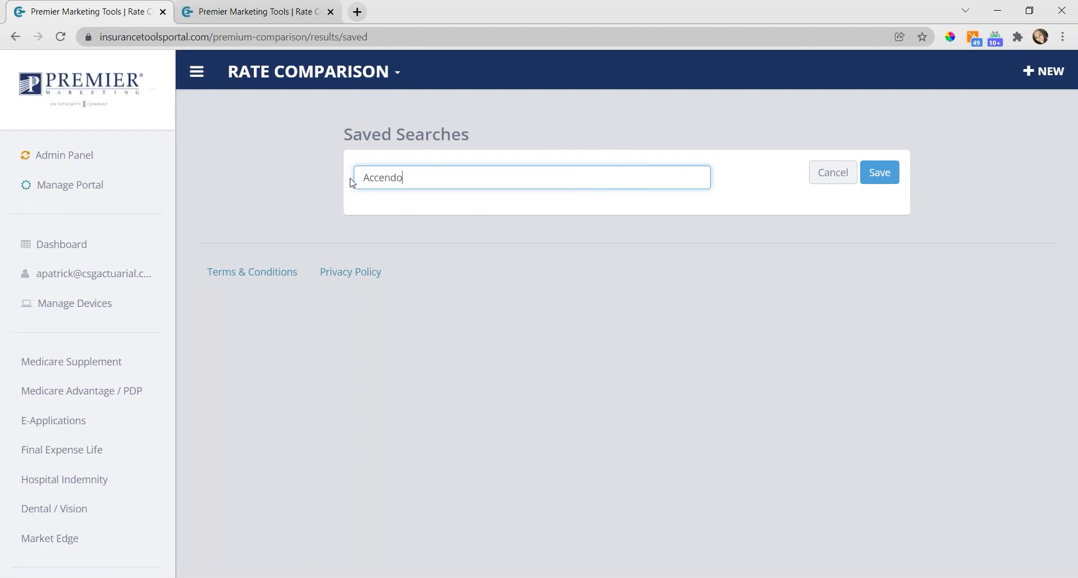
pyautogui.write('Plan G Age 65 NT')
pyautogui.click(541, 294)
pyautogui.click(879, 172)
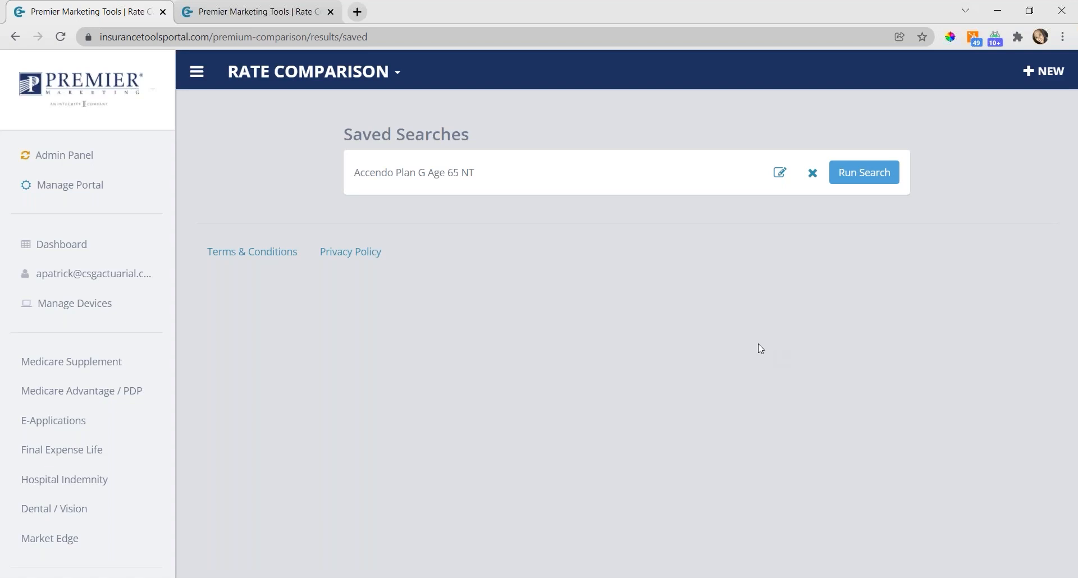
# Step: Leave the saved searches list and go to another page of the portal
pyautogui.click(310, 72)
pyautogui.click(296, 109)
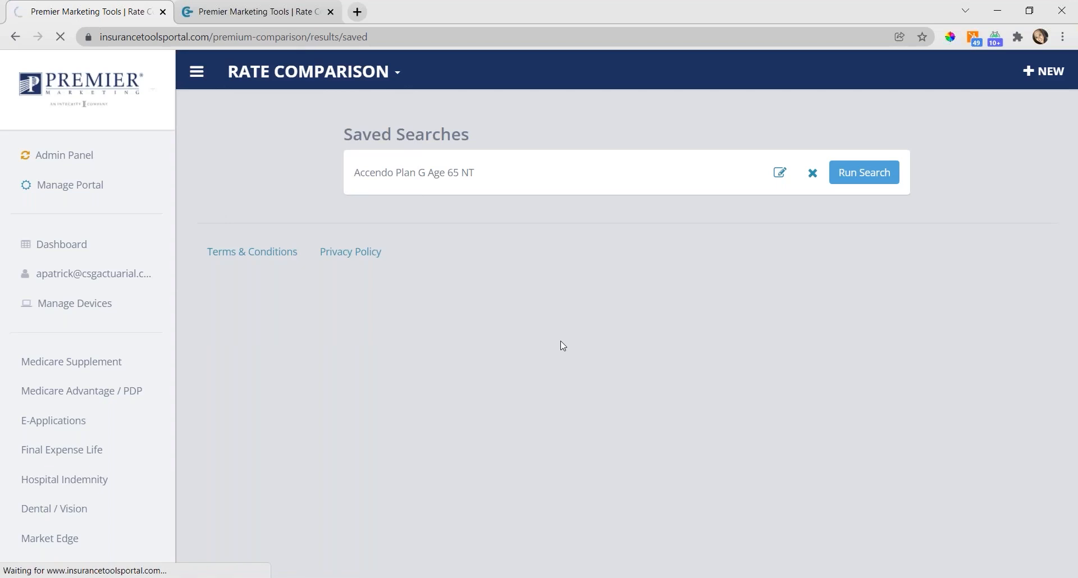